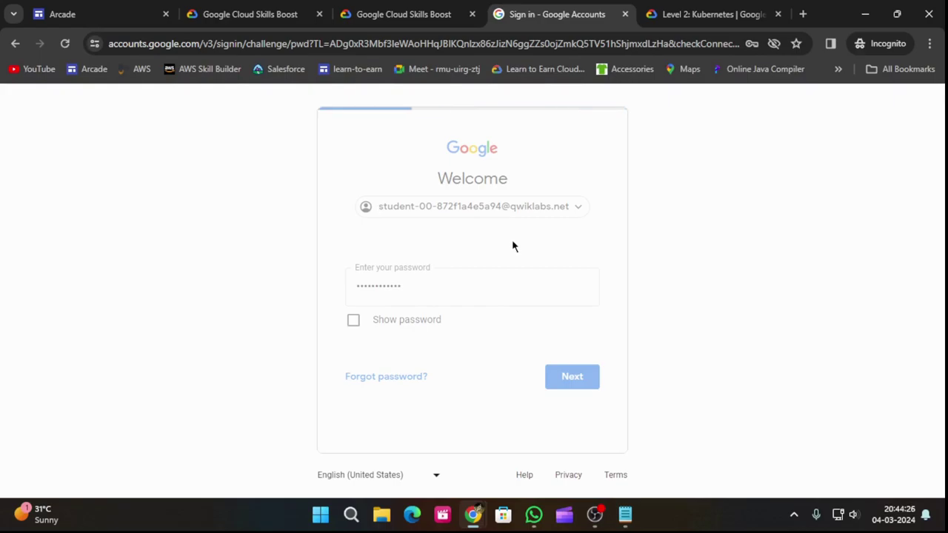
# - Accept the new account notice, agree to the Google Cloud terms of service and continue to the console dashboard
pyautogui.scroll(-1, 531, 412)
pyautogui.click(530, 397)
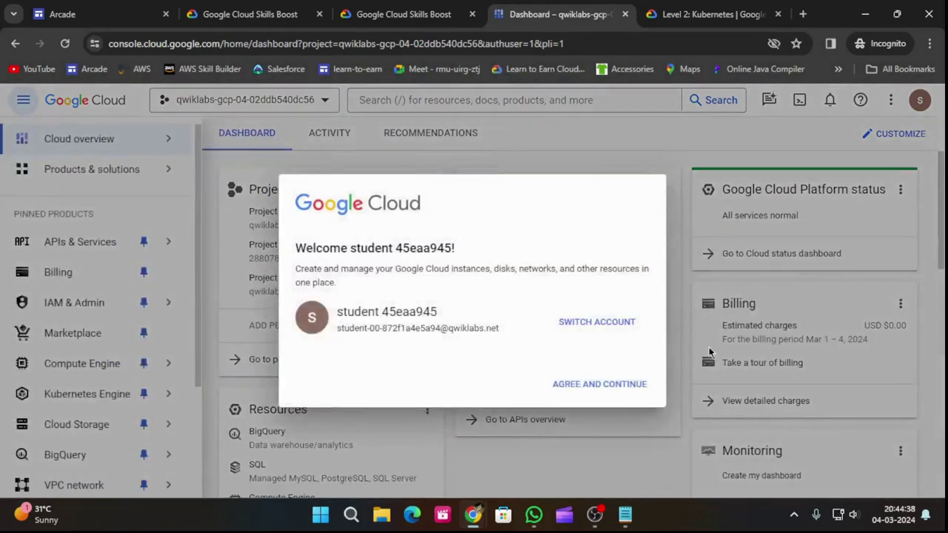
pyautogui.click(300, 381)
pyautogui.click(612, 459)
# - Follow the lab instructions to open BigQuery in the Cloud console and dismiss its welcome message
pyautogui.click(434, 11)
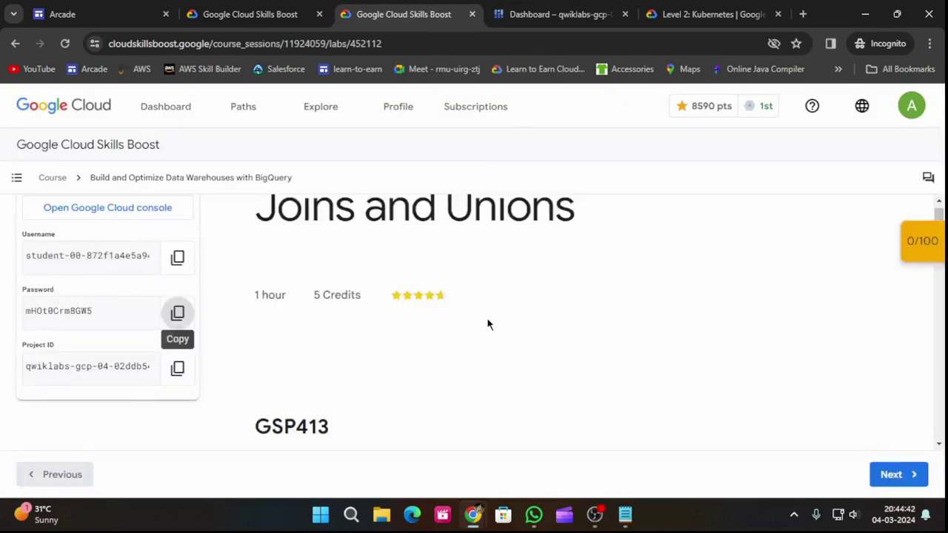
pyautogui.scroll(-5, 489, 319)
pyautogui.scroll(-15, 585, 319)
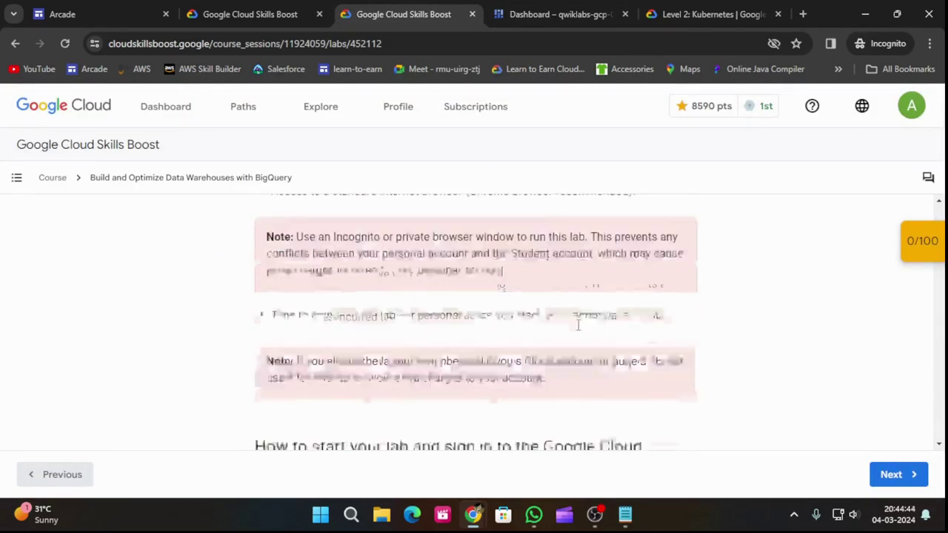
pyautogui.scroll(-10, 642, 352)
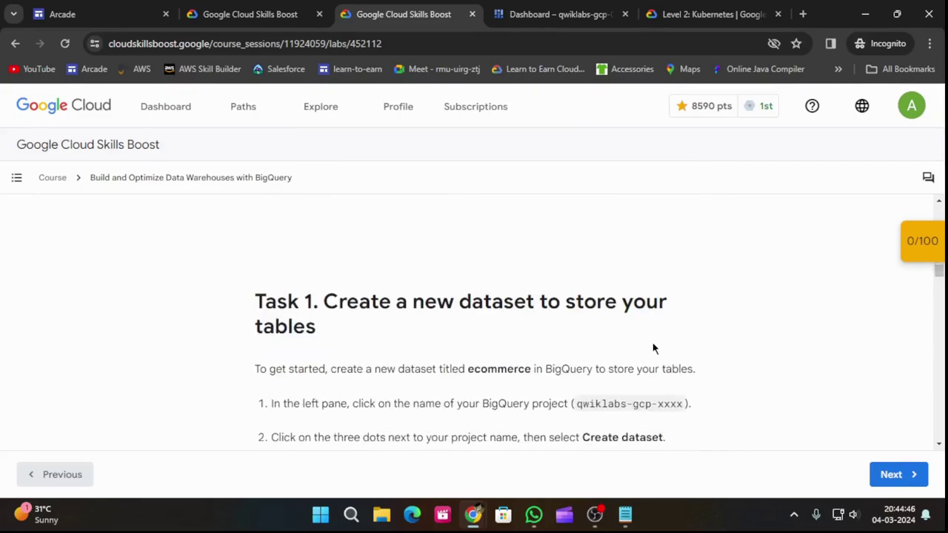
pyautogui.scroll(6, 652, 345)
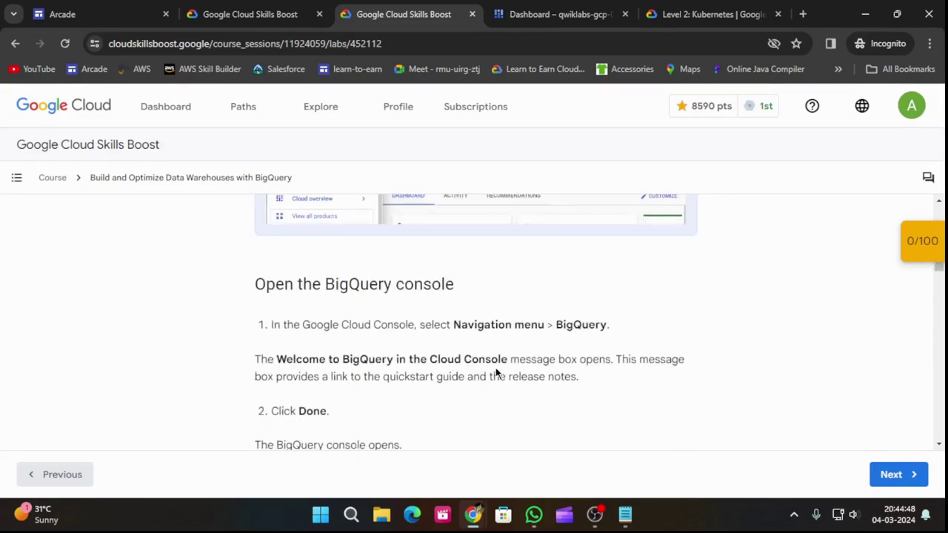
pyautogui.scroll(-3, 498, 366)
pyautogui.click(540, 15)
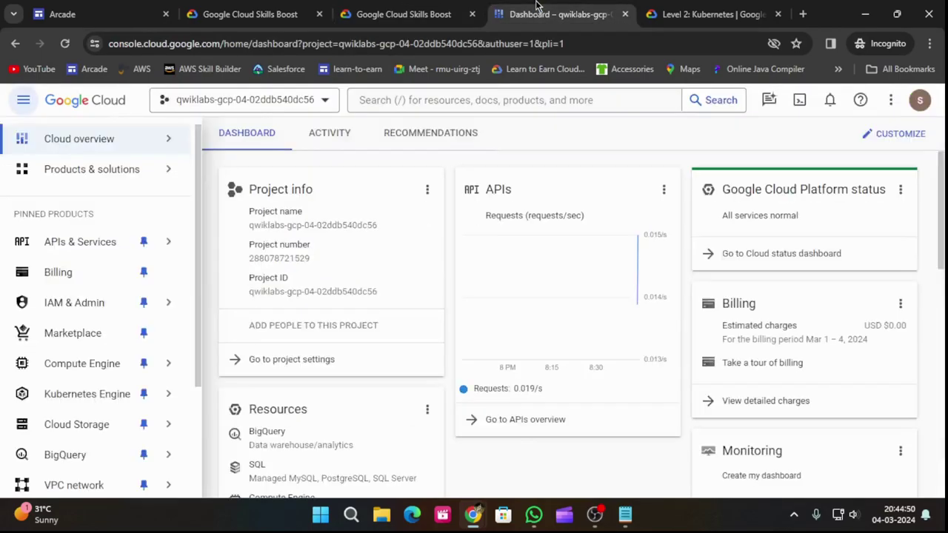
pyautogui.click(29, 457)
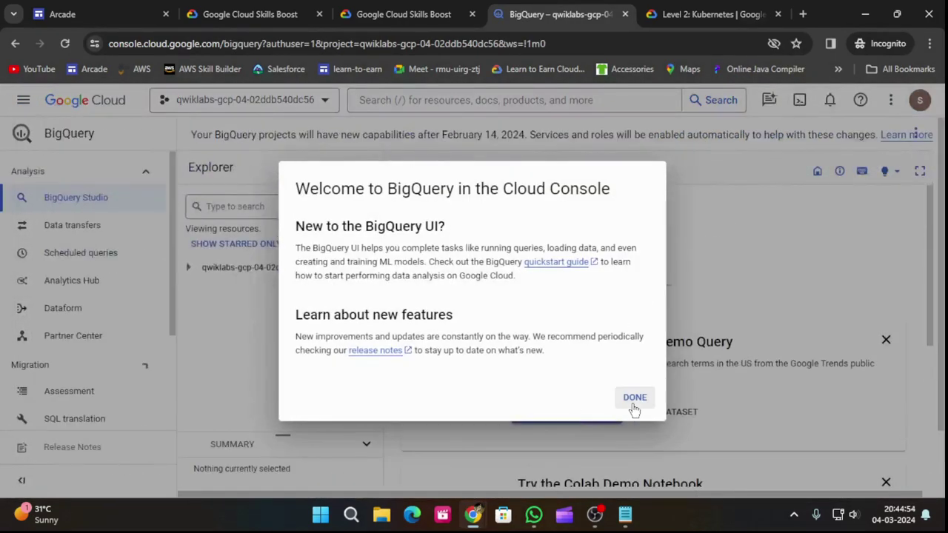
pyautogui.click(631, 397)
# - Copy the dataset name ecommerce from the Task 1 lab instructions and read the dataset creation steps
pyautogui.click(400, 14)
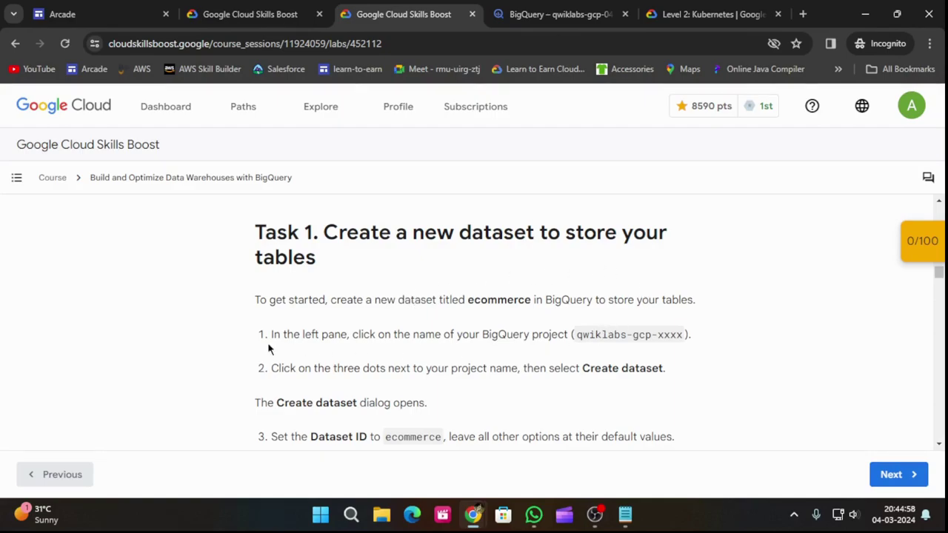
pyautogui.moveTo(469, 300); pyautogui.dragTo(530, 300)
pyautogui.hotkey('ctrl', 'c')
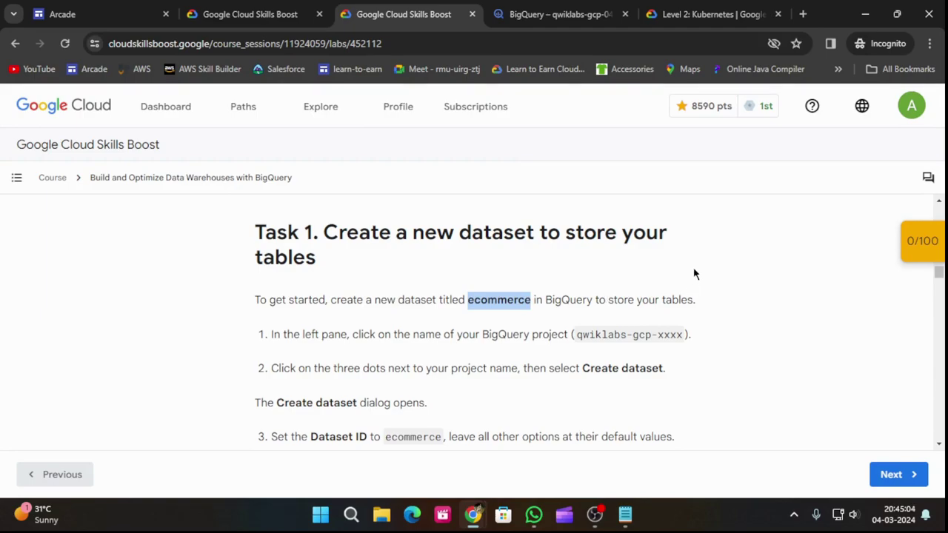
pyautogui.scroll(-1, 568, 315)
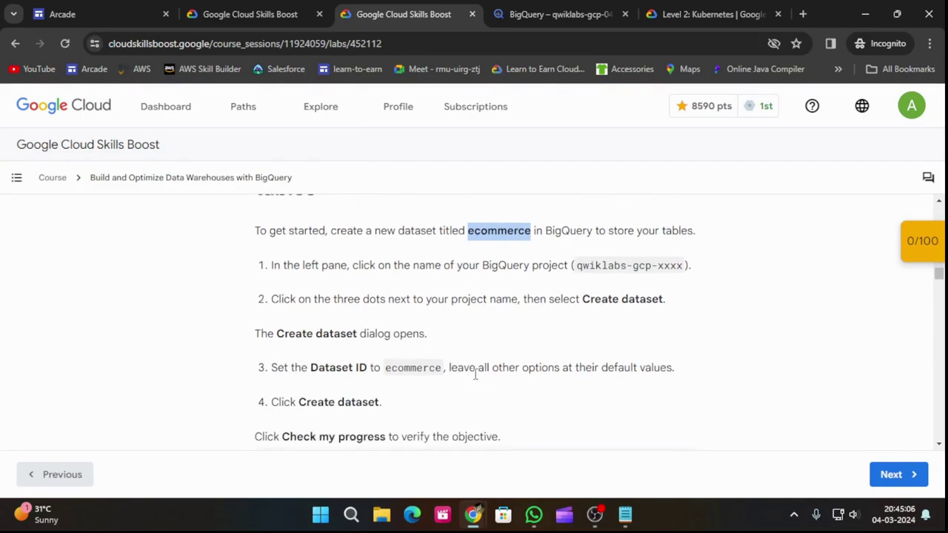
# - Start a new dataset in the lab's BigQuery project and set its Dataset ID to ecommerce
pyautogui.click(519, 12)
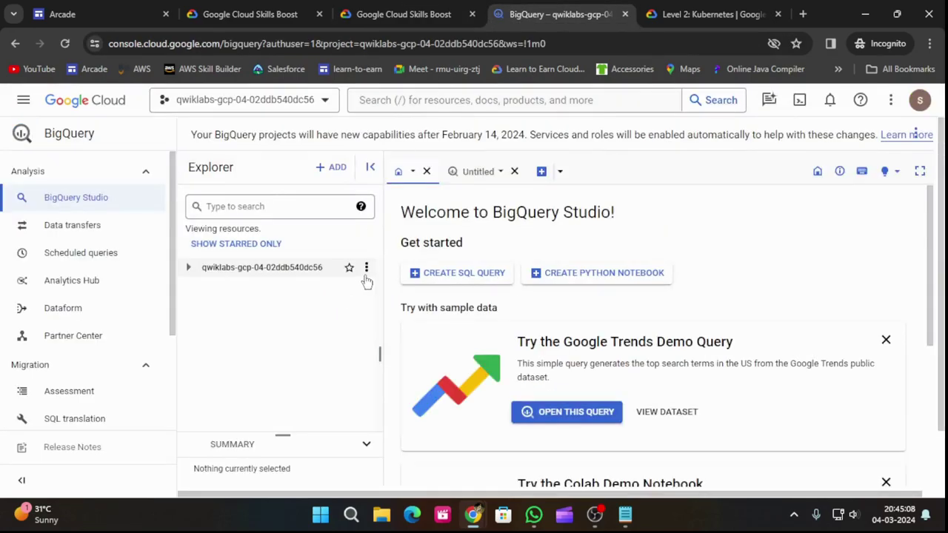
pyautogui.click(366, 268)
pyautogui.click(428, 296)
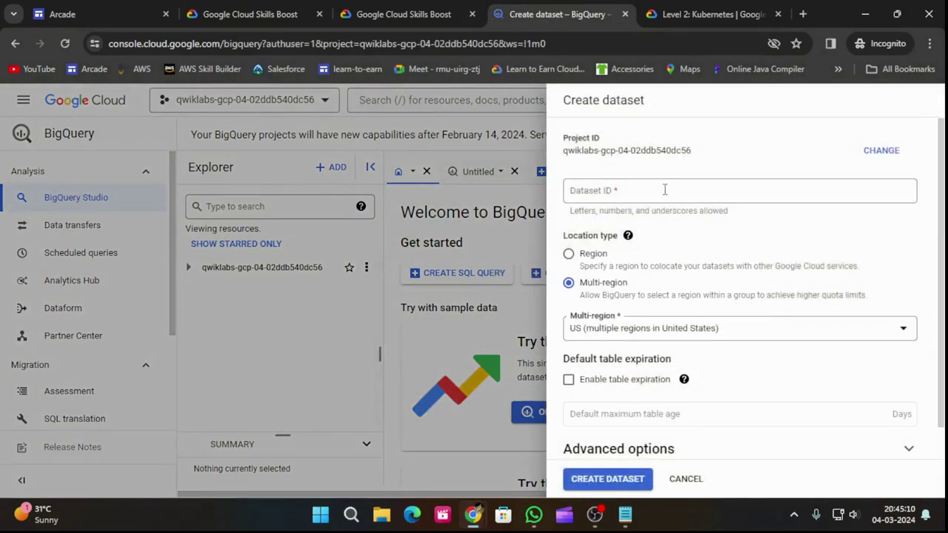
pyautogui.click(667, 192)
pyautogui.hotkey('ctrl', 'v')
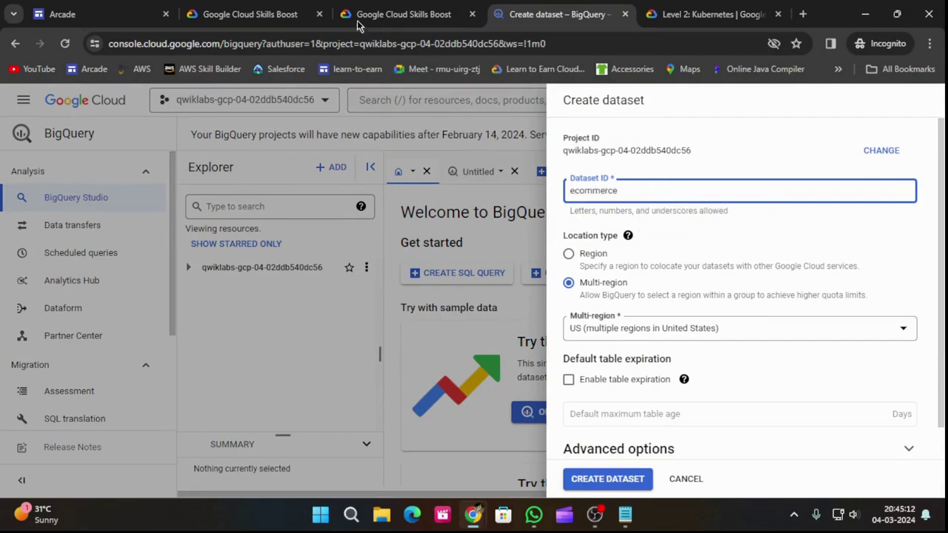
# - Create the dataset with the default options and check the lab progress for "Create a new dataset to store the tables"
pyautogui.click(392, 14)
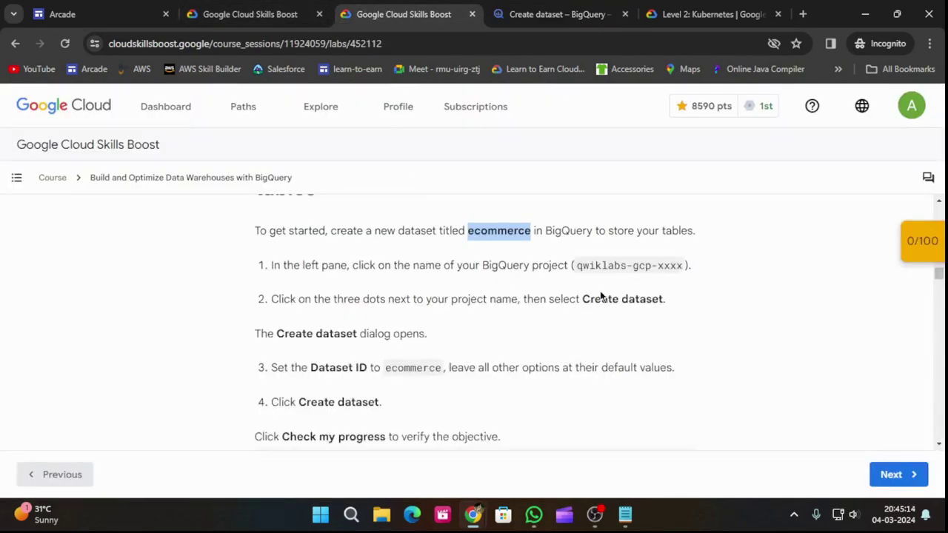
pyautogui.scroll(-1, 462, 326)
pyautogui.scroll(-1, 360, 363)
pyautogui.click(541, 14)
pyautogui.click(596, 480)
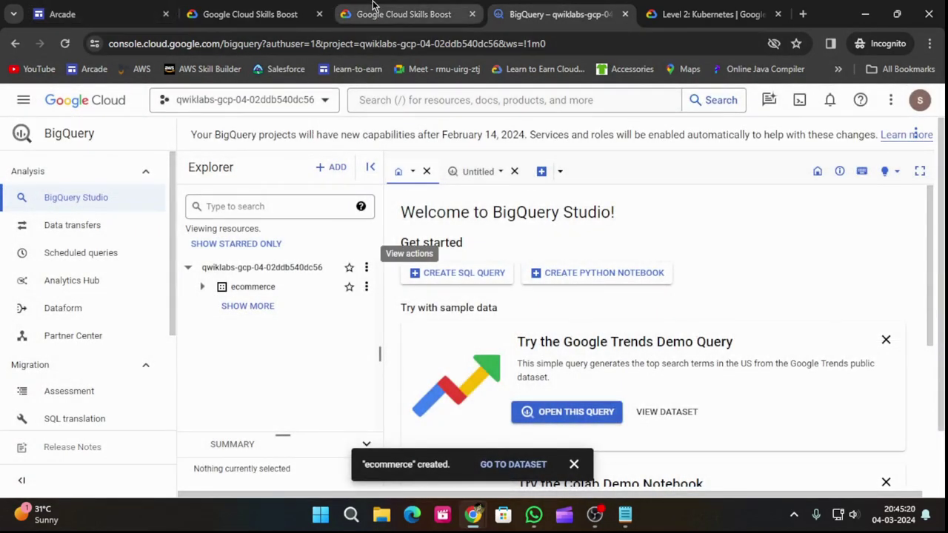
pyautogui.click(374, 6)
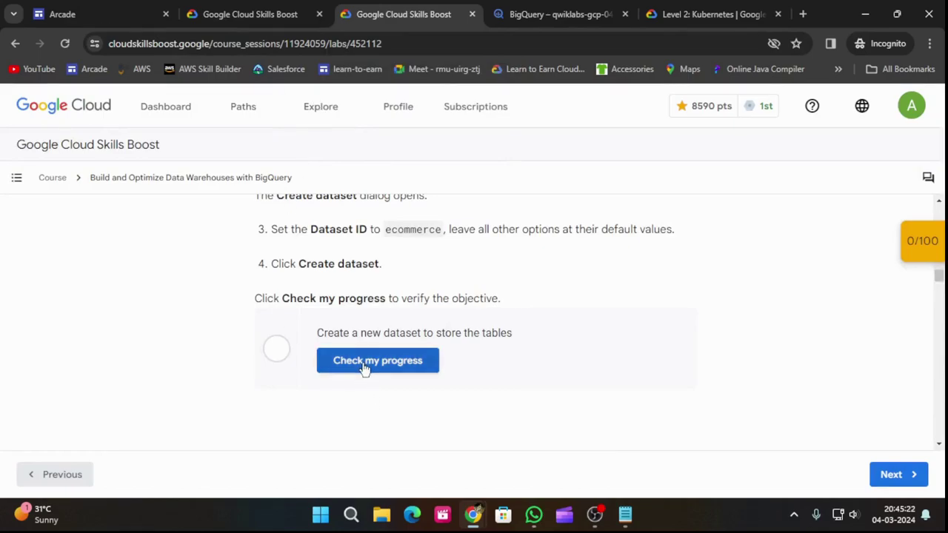
pyautogui.click(409, 360)
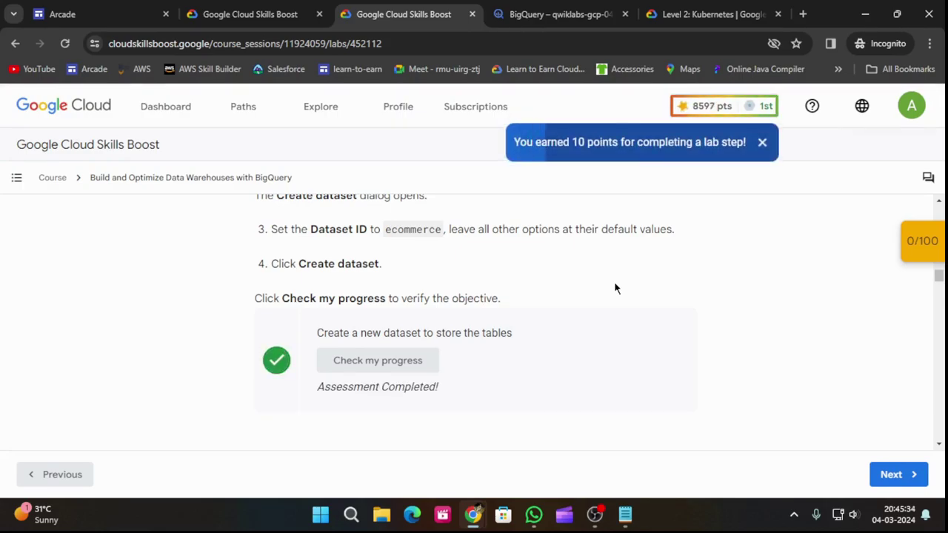
# - Copy the lab query that creates the ecommerce.products table and run it in a new BigQuery query
pyautogui.scroll(-5, 684, 254)
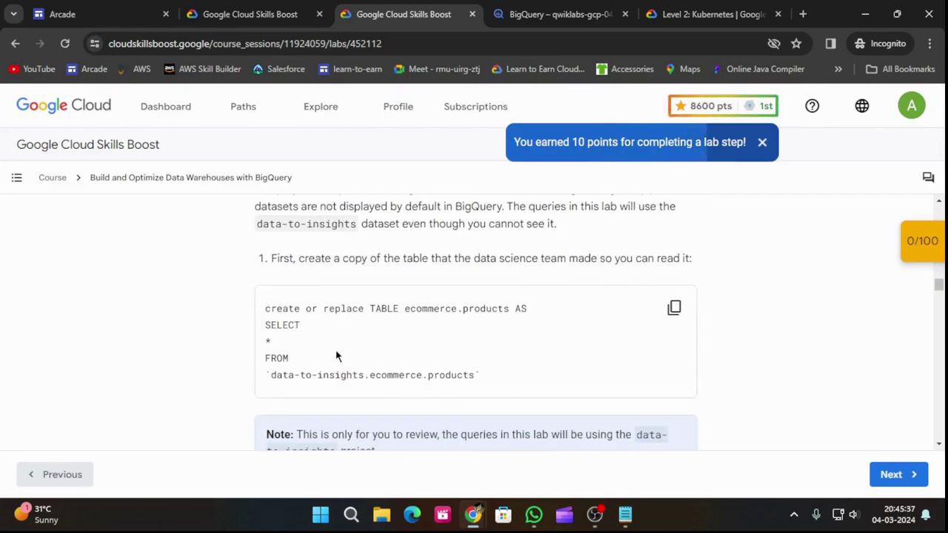
pyautogui.click(674, 310)
pyautogui.click(611, 6)
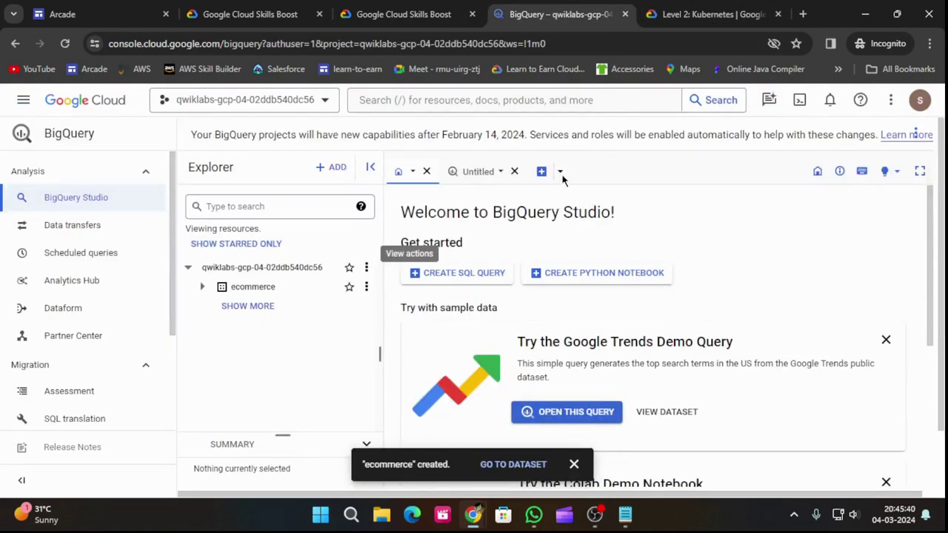
pyautogui.click(541, 173)
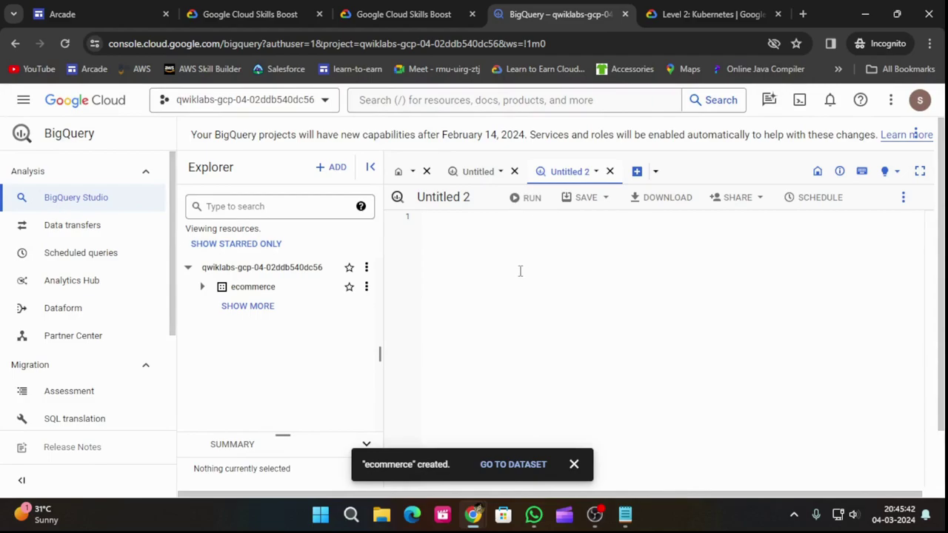
pyautogui.hotkey('ctrl', 'v')
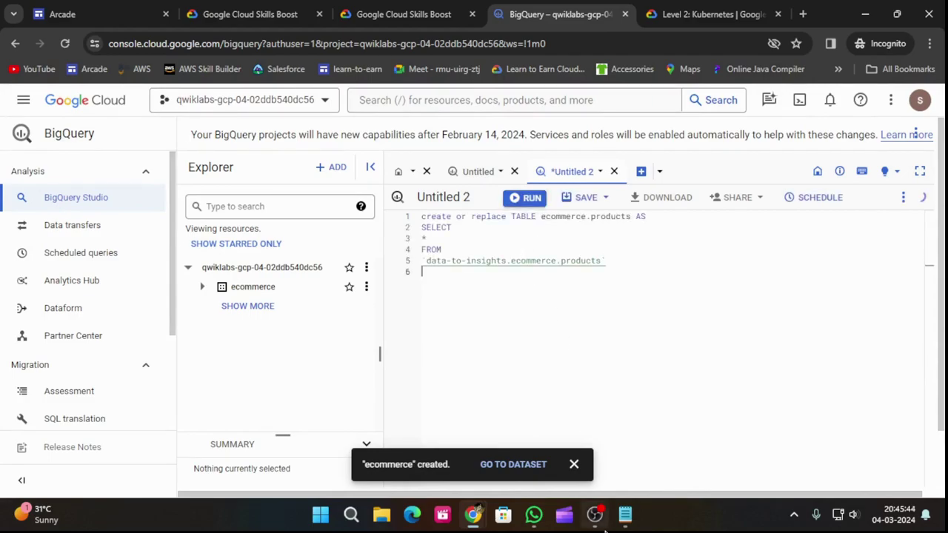
pyautogui.click(575, 465)
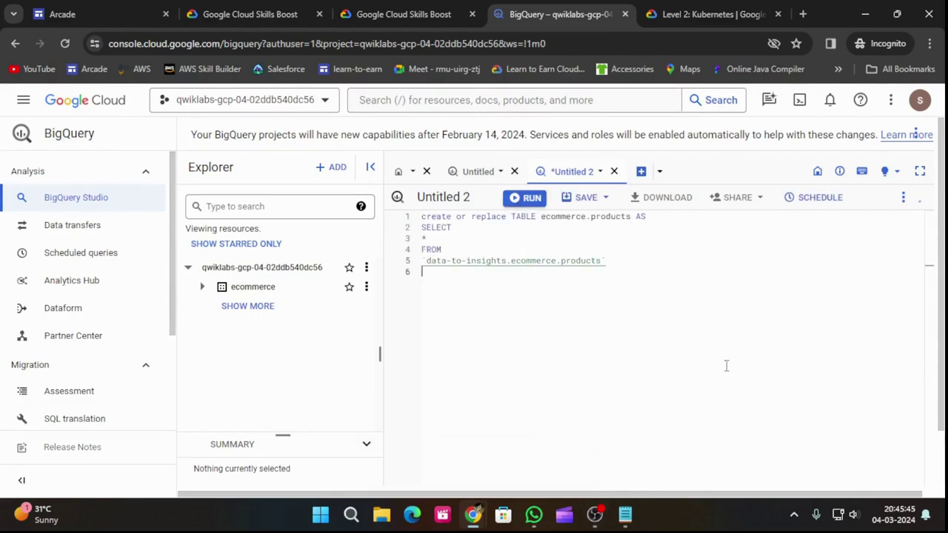
pyautogui.click(526, 198)
# - Read the lab section on examining the products data and check the table creation result in BigQuery
pyautogui.click(404, 14)
pyautogui.scroll(-4, 565, 423)
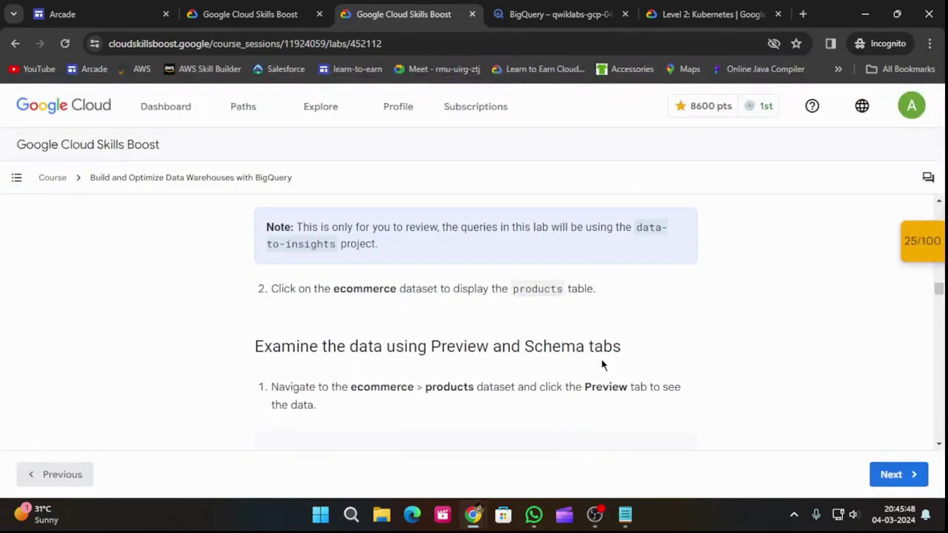
pyautogui.scroll(-2, 603, 365)
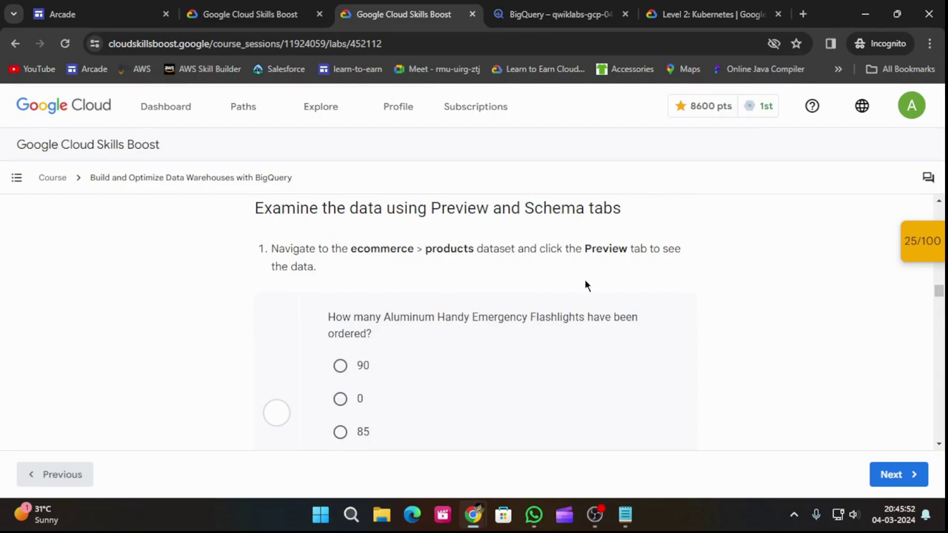
pyautogui.click(544, 9)
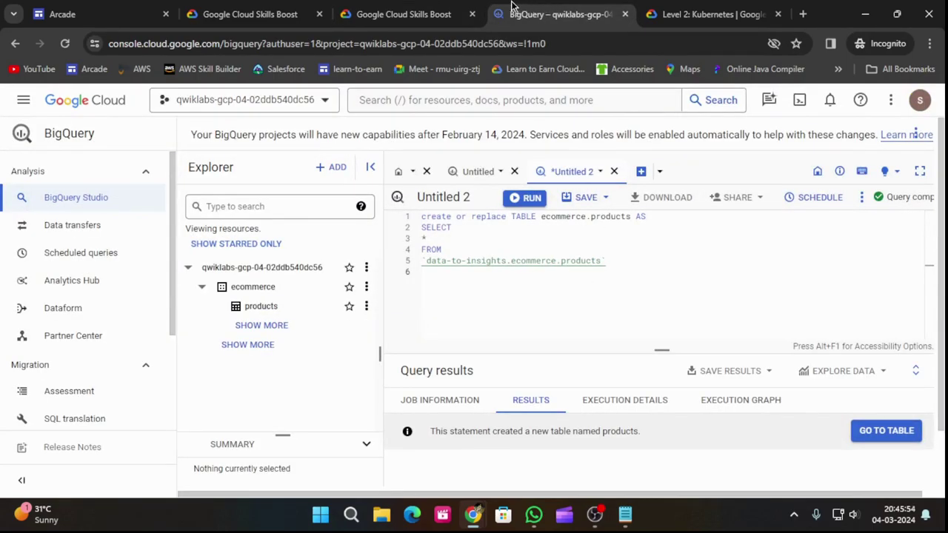
# - Find and copy the lab query listing the top 5 products by sentimentScore in descending order
pyautogui.click(404, 14)
pyautogui.scroll(-4, 504, 259)
pyautogui.scroll(-5, 509, 266)
pyautogui.scroll(5, 509, 263)
pyautogui.scroll(1, 514, 263)
pyautogui.scroll(-6, 516, 266)
pyautogui.scroll(2, 516, 266)
pyautogui.scroll(-2, 444, 296)
pyautogui.scroll(1, 430, 311)
pyautogui.click(683, 332)
# - Run the copied descending sentimentScore query in a new BigQuery query
pyautogui.click(596, 14)
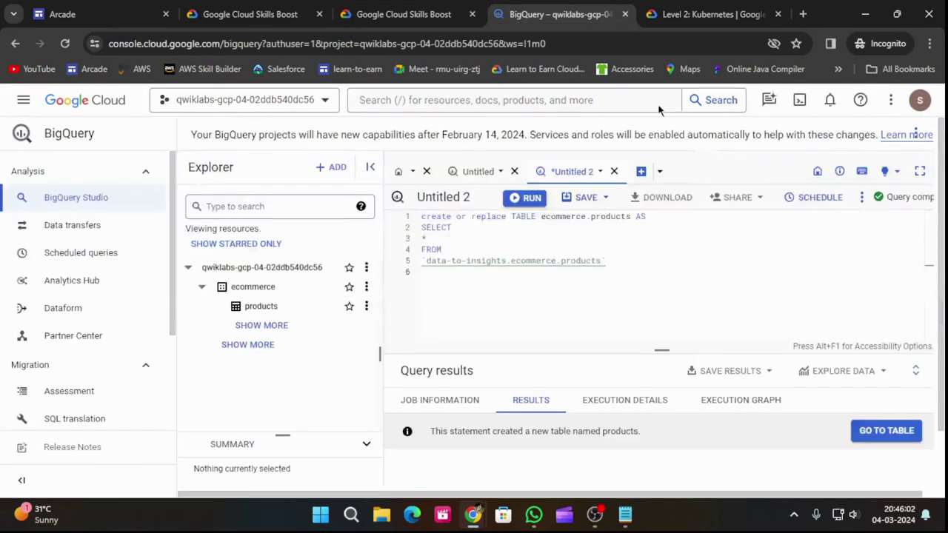
pyautogui.click(642, 173)
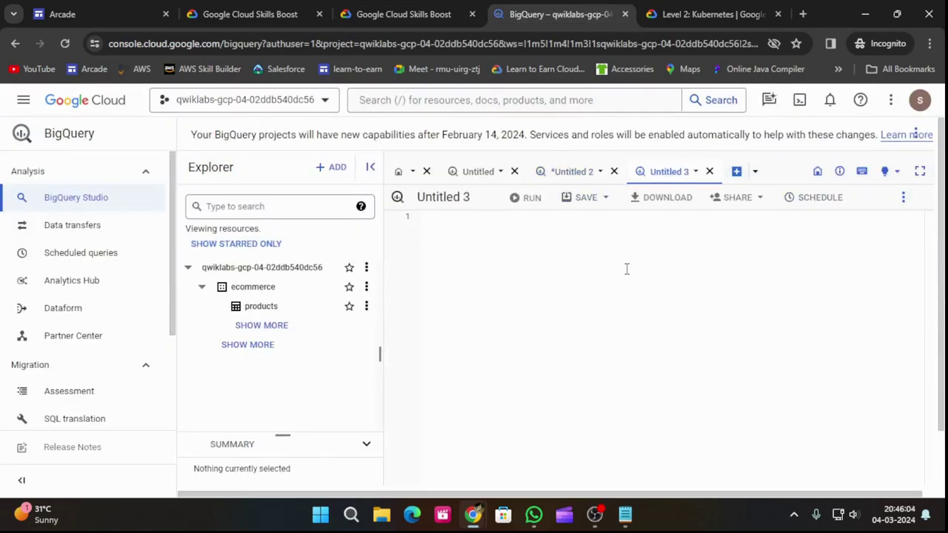
pyautogui.hotkey('ctrl', 'v')
pyautogui.click(523, 197)
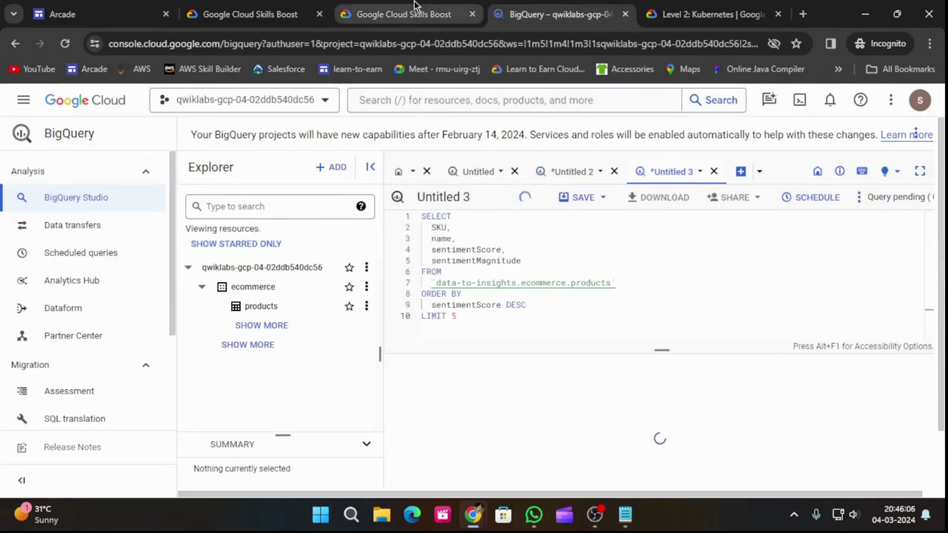
# - Copy the lab query for the 5 most negative products with NULL sentiment scores filtered out and run it in a new query
pyautogui.click(415, 6)
pyautogui.scroll(-8, 532, 338)
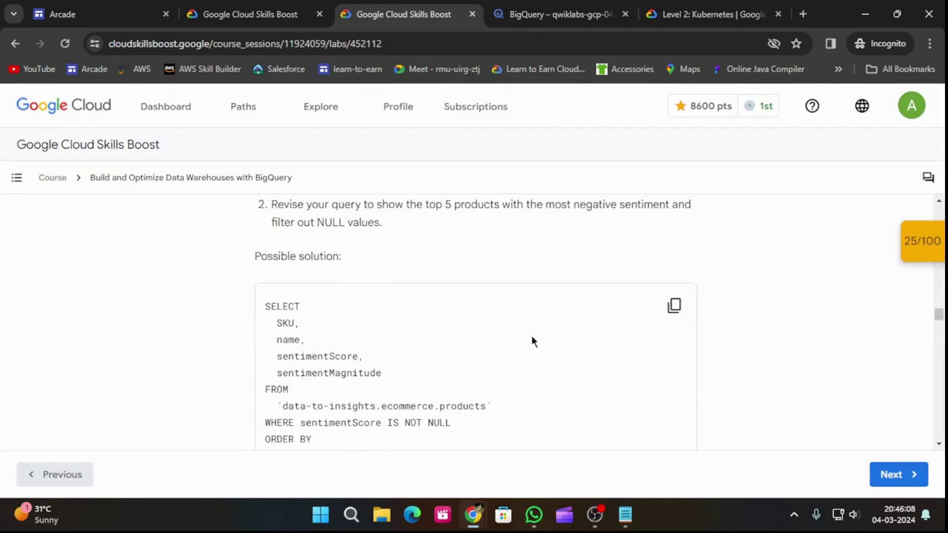
pyautogui.click(675, 307)
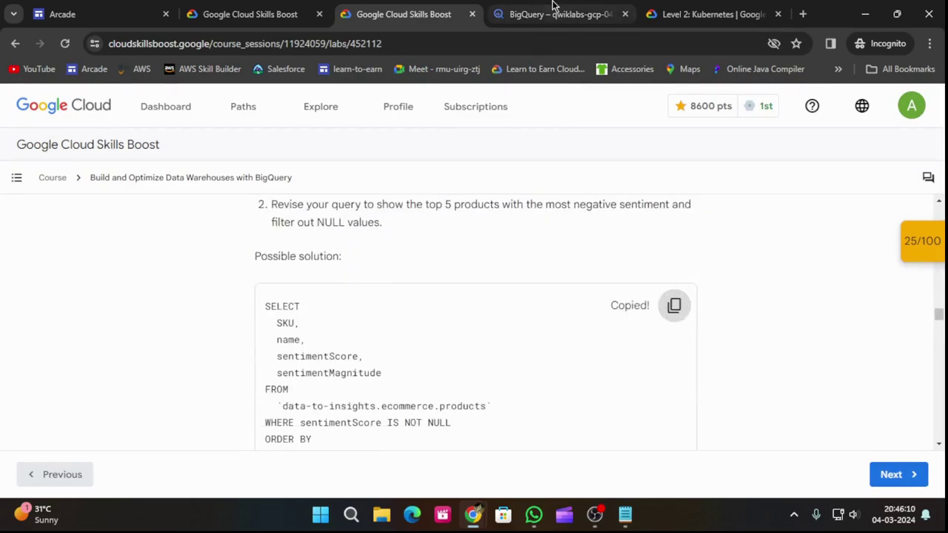
pyautogui.click(548, 6)
pyautogui.click(741, 171)
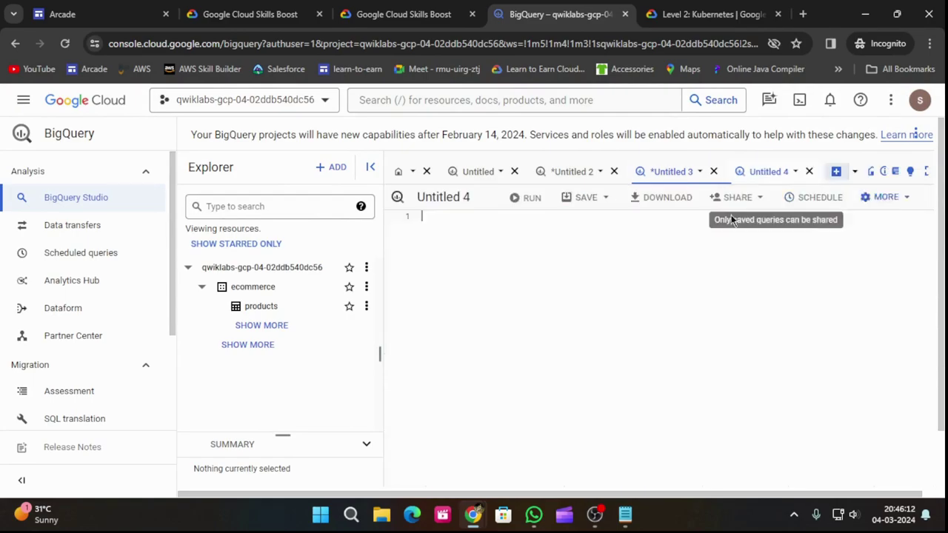
pyautogui.hotkey('ctrl', 'v')
pyautogui.click(528, 198)
# - Check the lab progress for "Explore the product sentiment dataset" and view the latest query results while it verifies
pyautogui.click(404, 14)
pyautogui.scroll(-3, 550, 294)
pyautogui.scroll(-5, 551, 294)
pyautogui.click(426, 298)
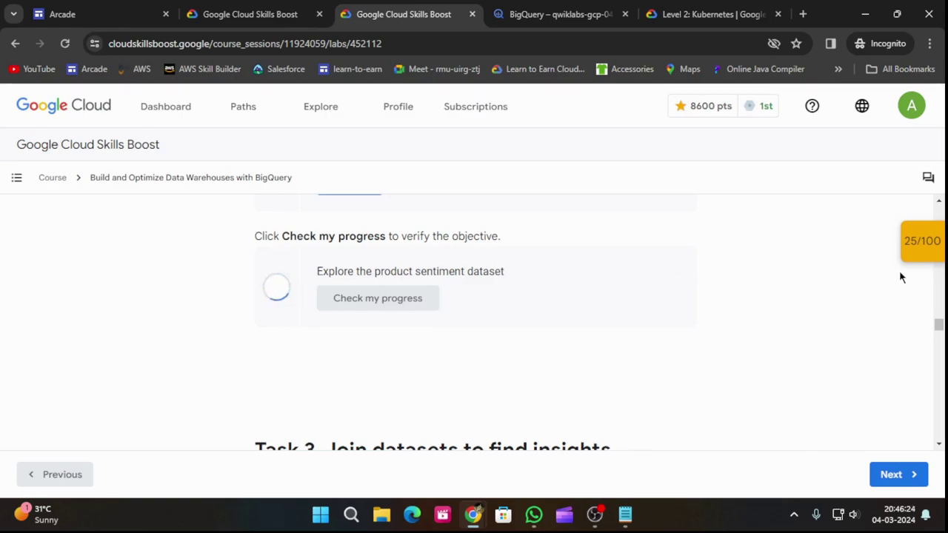
pyautogui.click(582, 7)
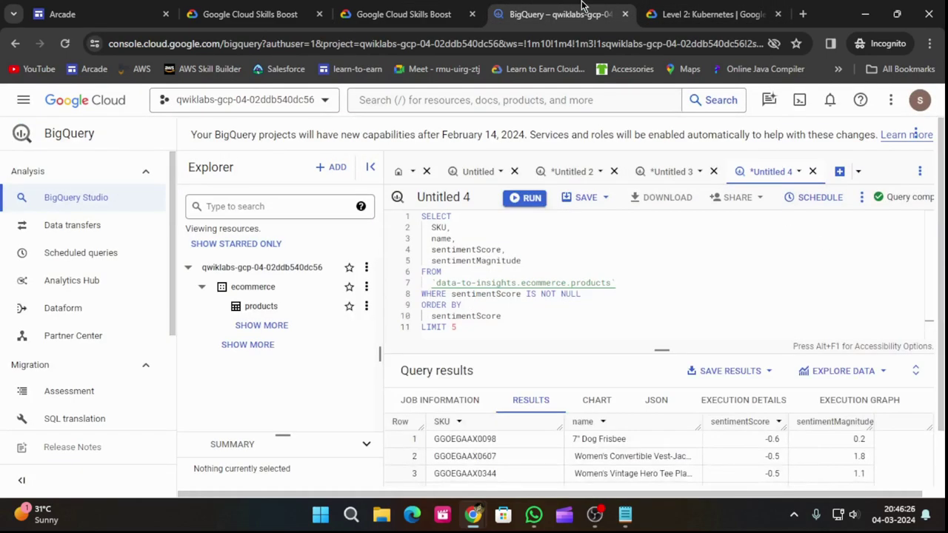
pyautogui.click(390, 9)
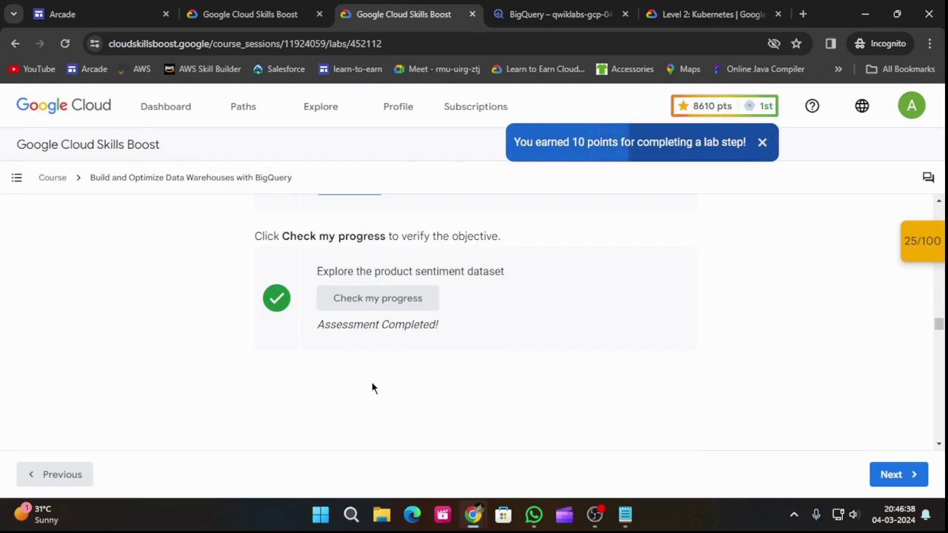
pyautogui.scroll(-5, 366, 387)
pyautogui.scroll(-2, 401, 383)
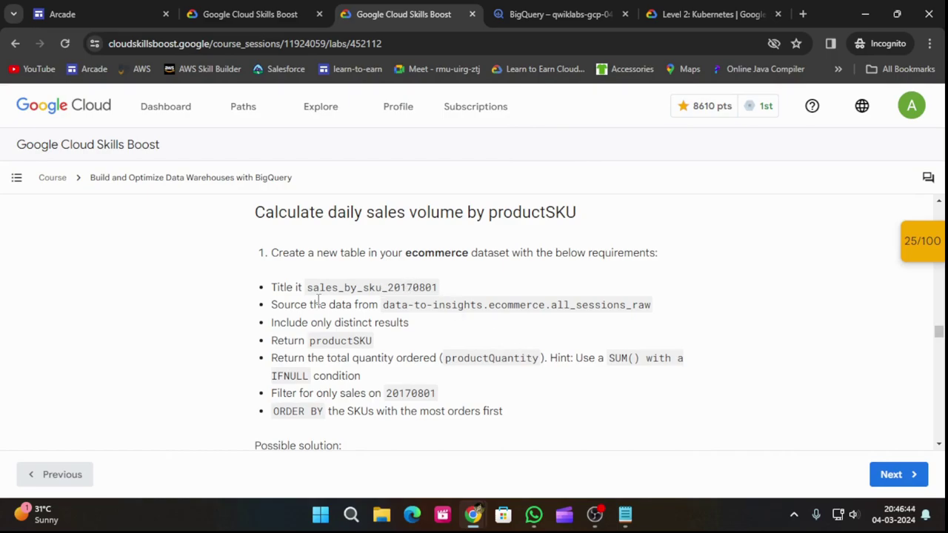
pyautogui.moveTo(303, 288); pyautogui.dragTo(445, 286)
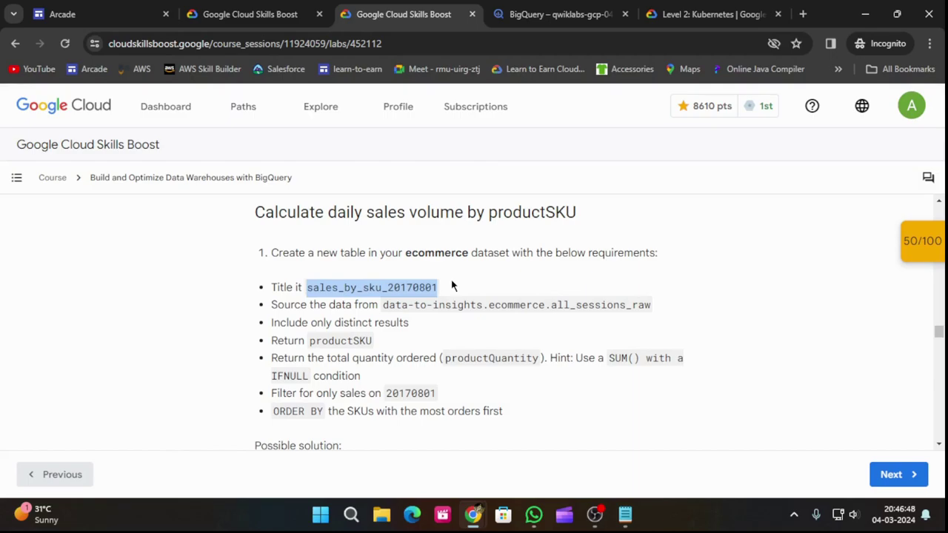
pyautogui.click(554, 17)
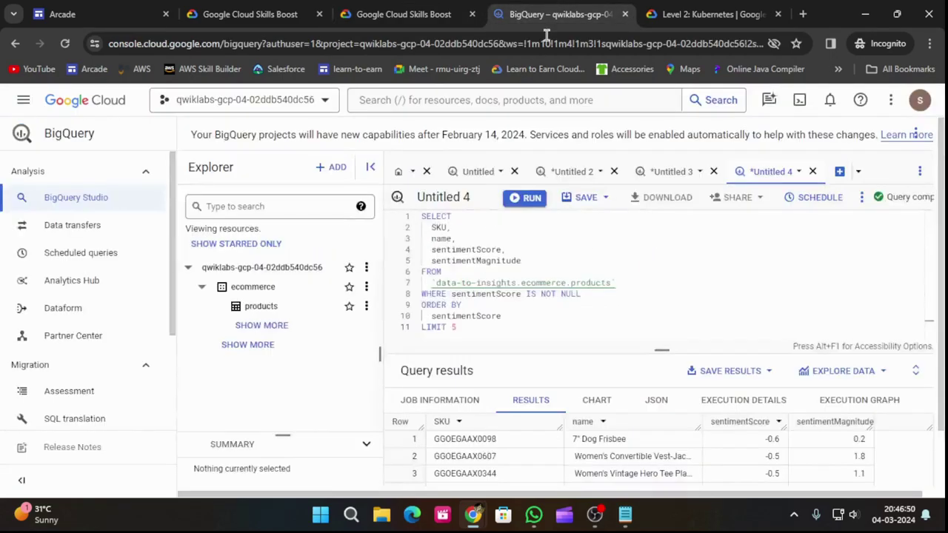
pyautogui.click(366, 287)
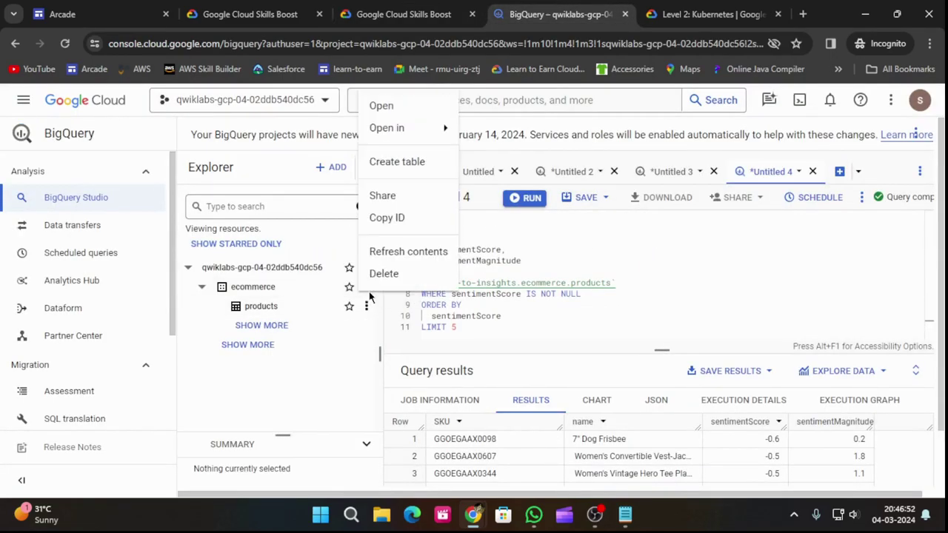
pyautogui.click(412, 167)
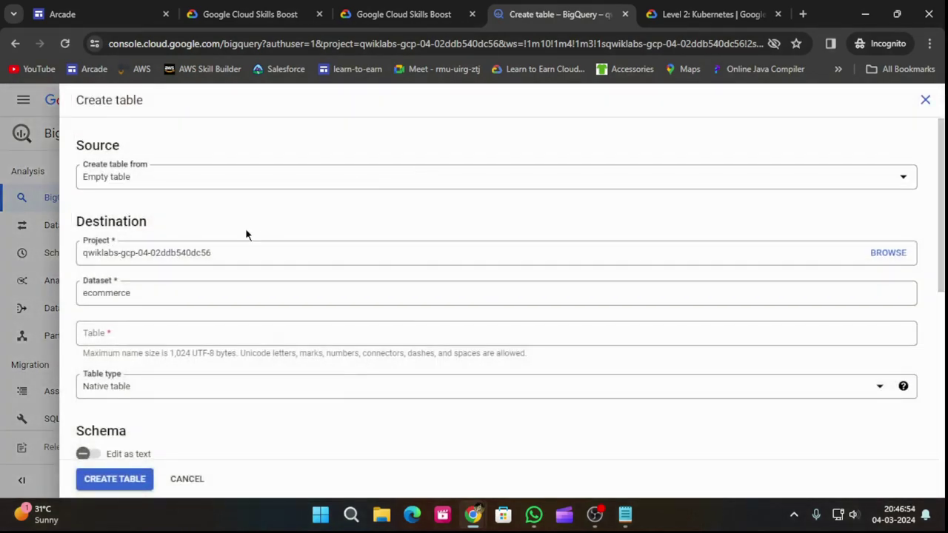
pyautogui.click(180, 328)
pyautogui.hotkey('ctrl', 'v')
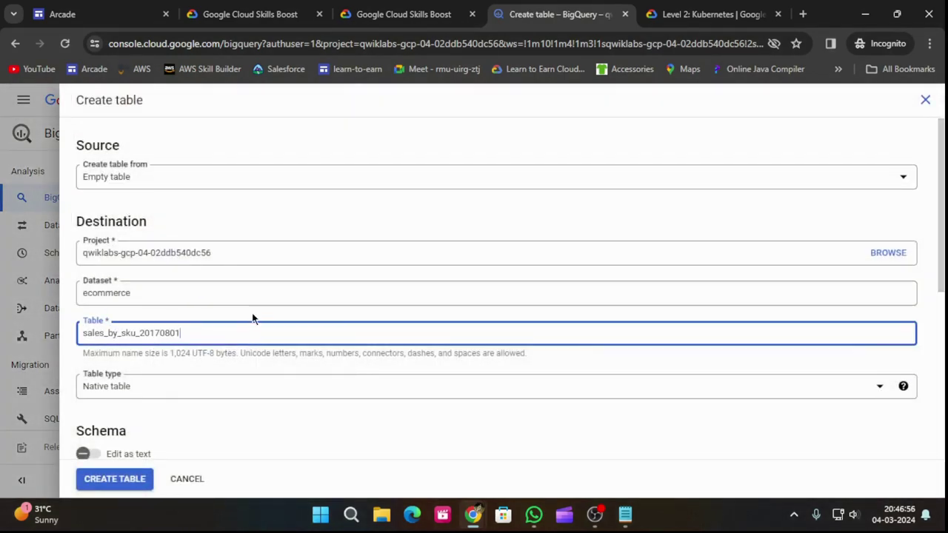
pyautogui.click(360, 7)
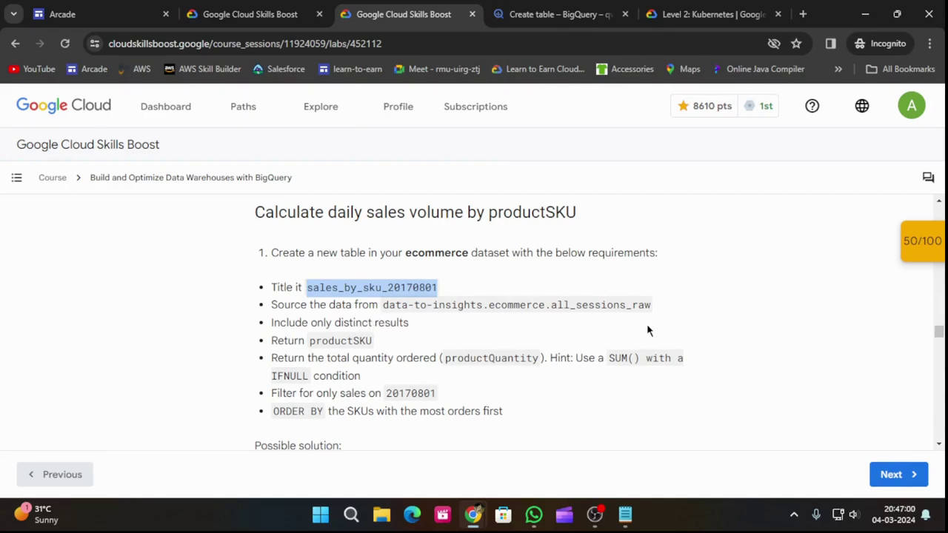
pyautogui.moveTo(383, 316); pyautogui.dragTo(655, 317)
pyautogui.hotkey('ctrl', 'c')
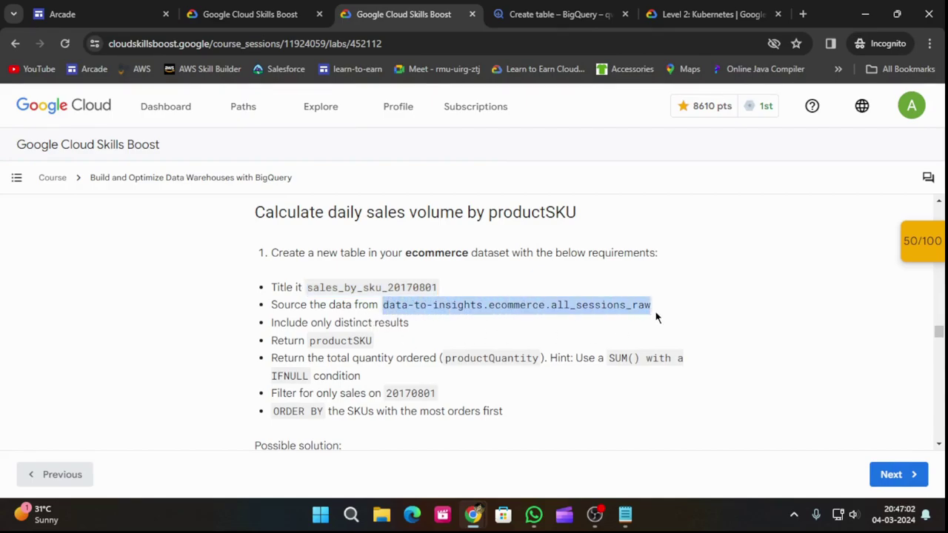
pyautogui.click(552, 14)
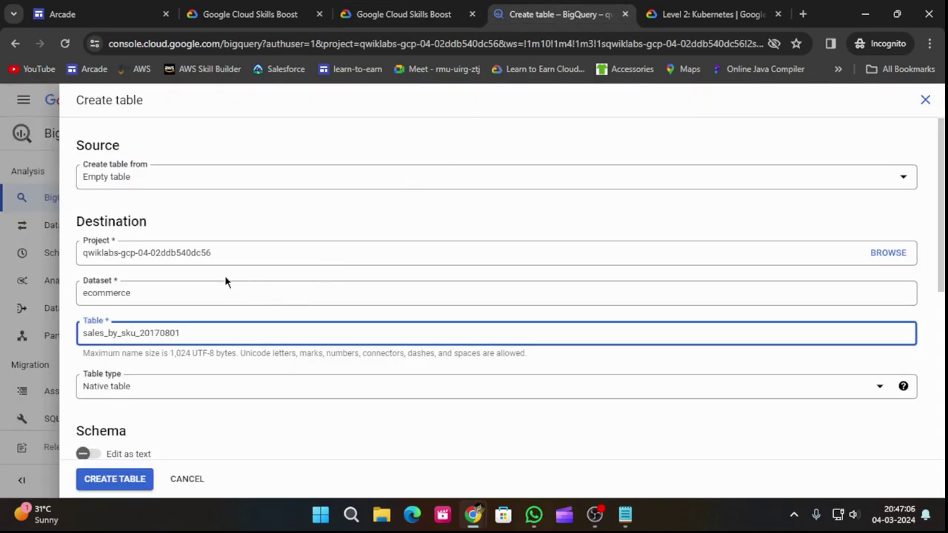
pyautogui.click(189, 180)
pyautogui.click(404, 14)
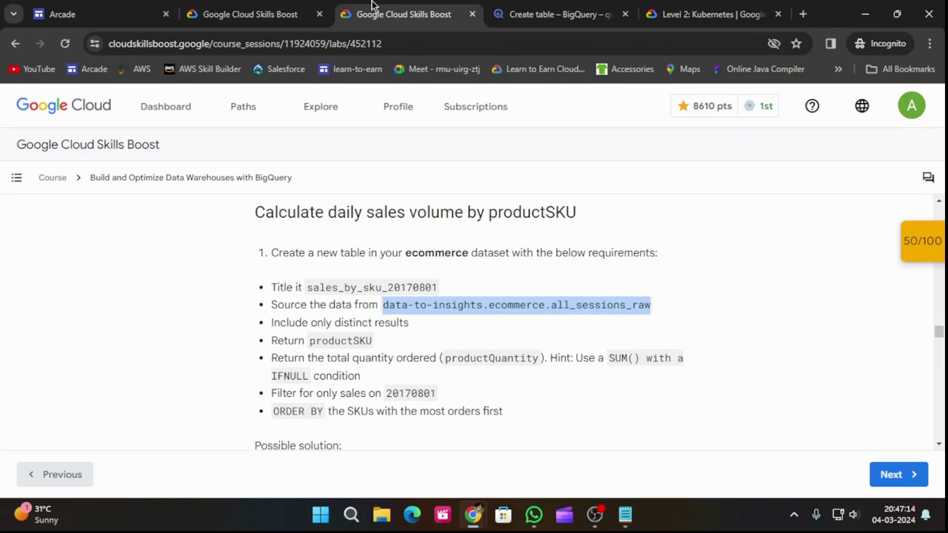
pyautogui.click(519, 14)
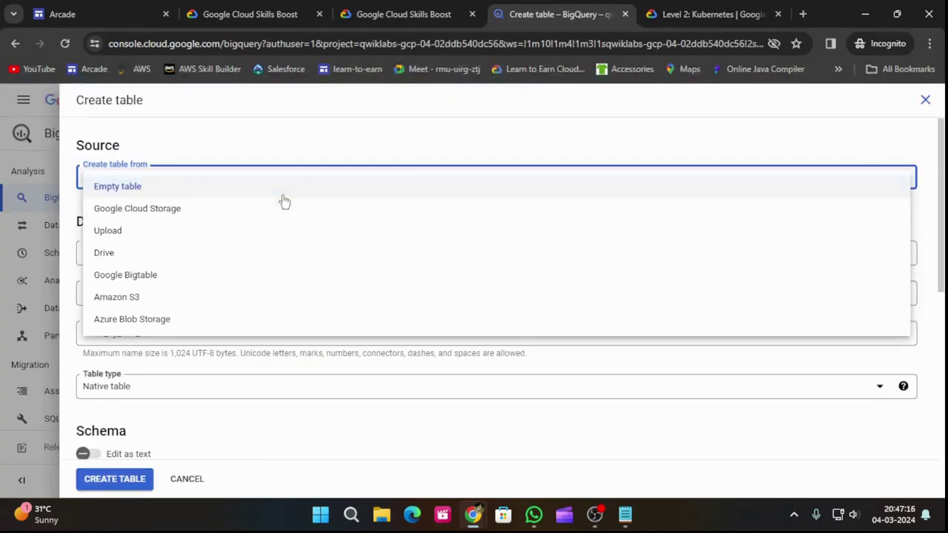
pyautogui.click(288, 132)
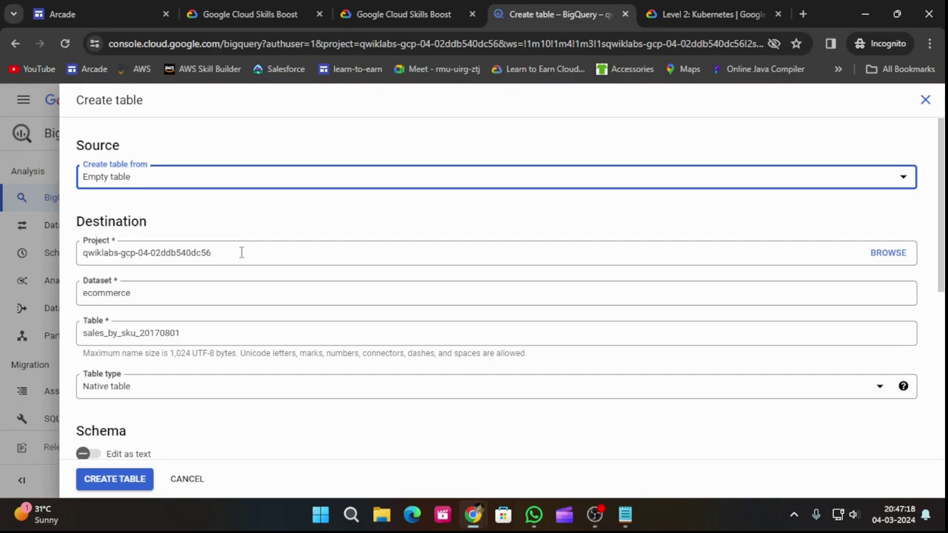
pyautogui.scroll(-1, 229, 341)
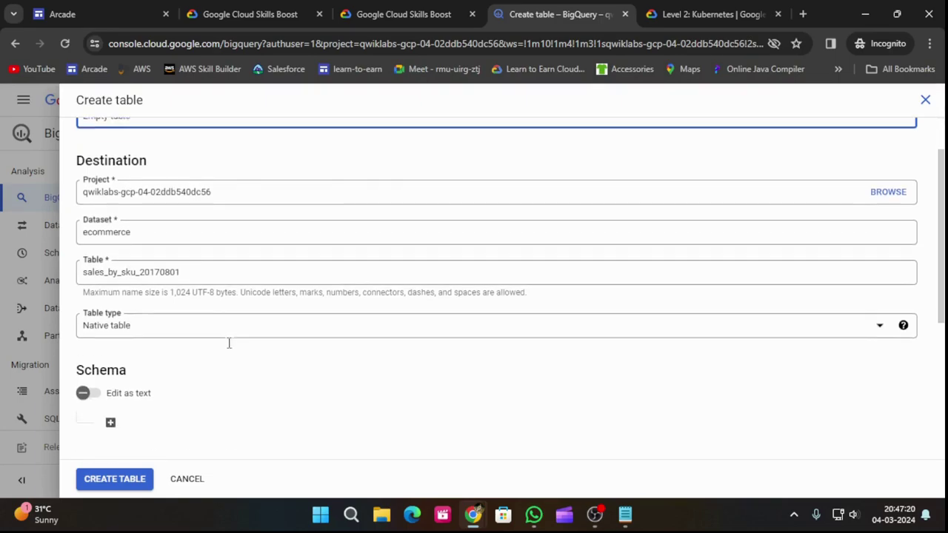
pyautogui.scroll(1, 231, 289)
pyautogui.click(226, 188)
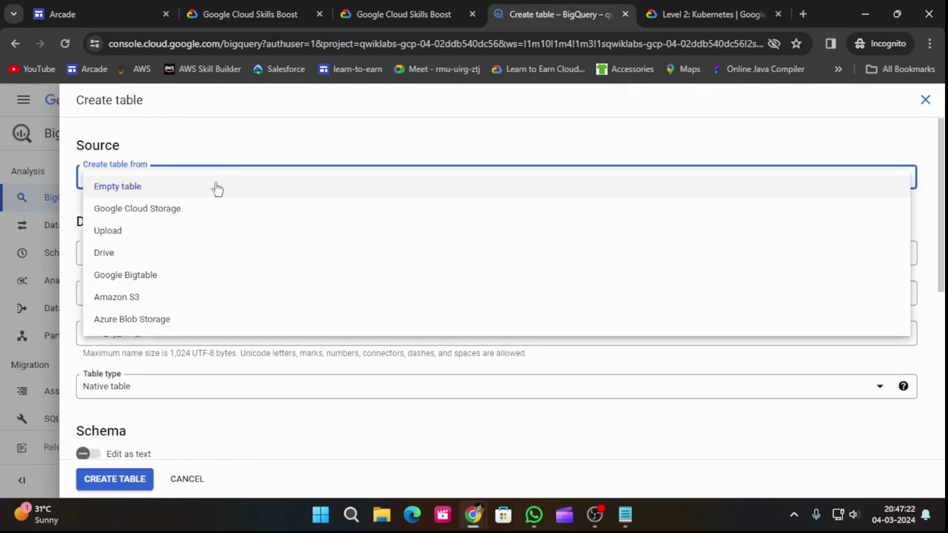
pyautogui.click(180, 211)
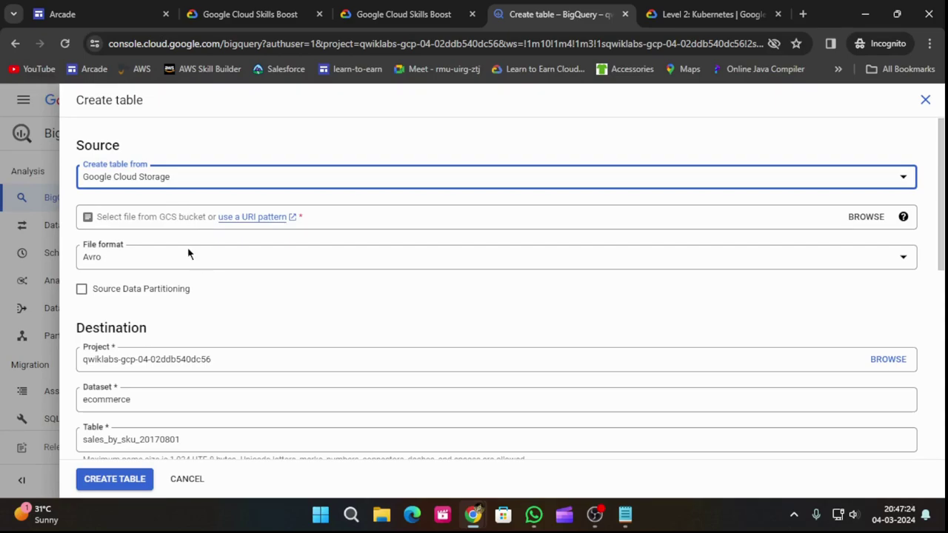
pyautogui.click(180, 232)
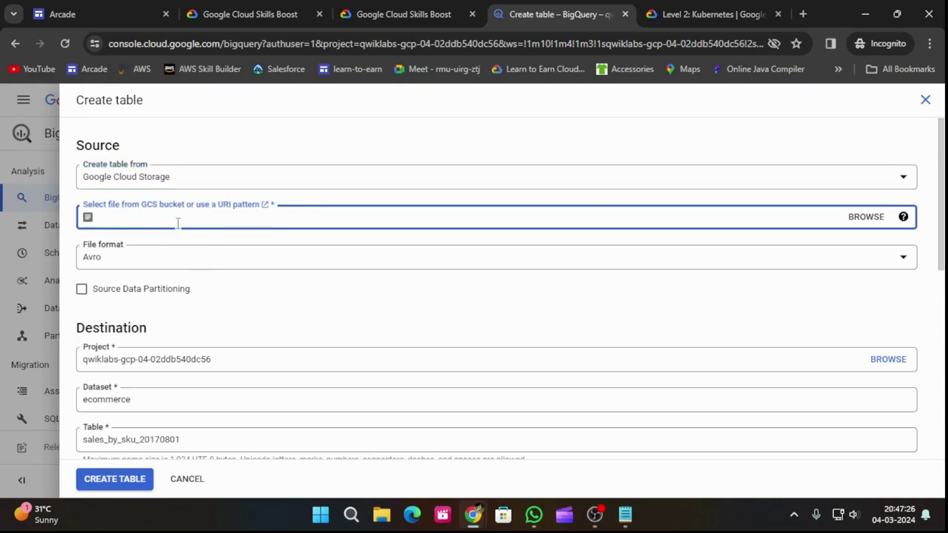
pyautogui.hotkey('ctrl', 'v')
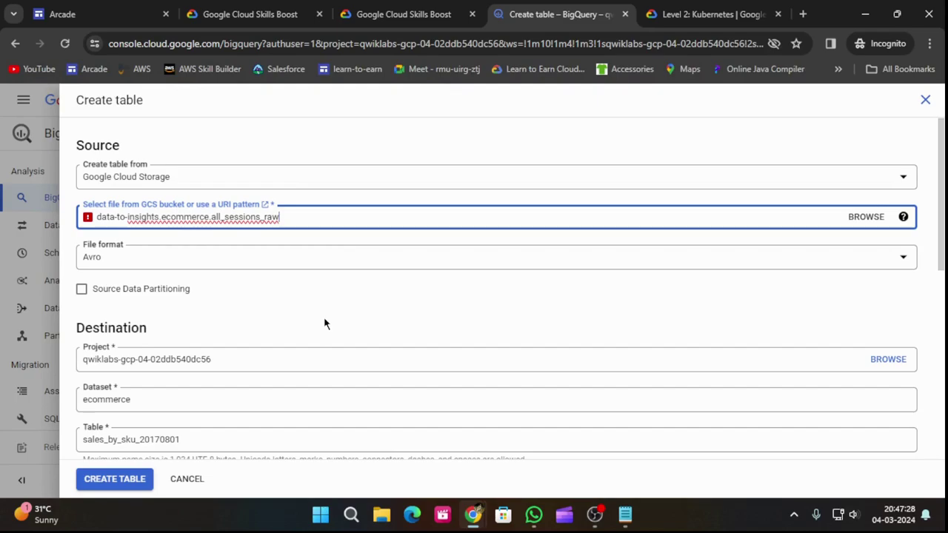
pyautogui.click(856, 215)
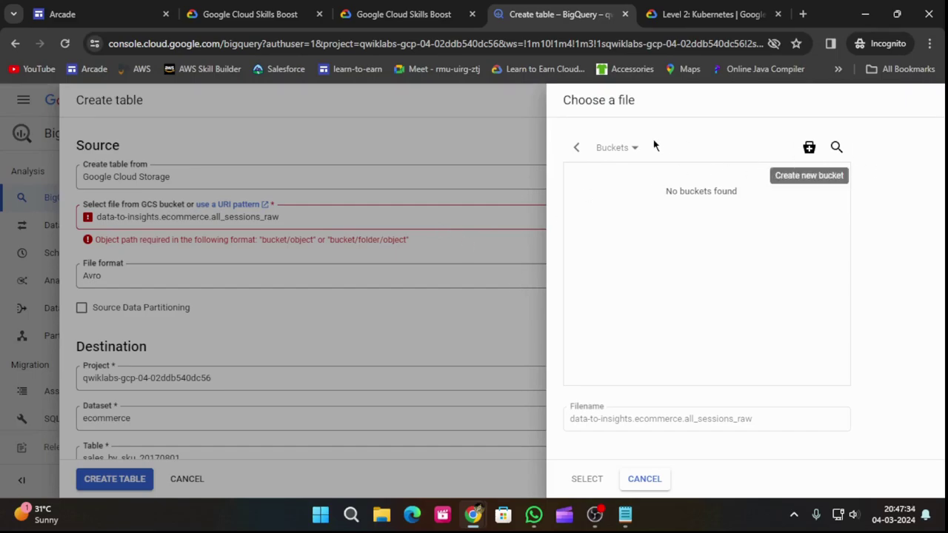
pyautogui.click(644, 479)
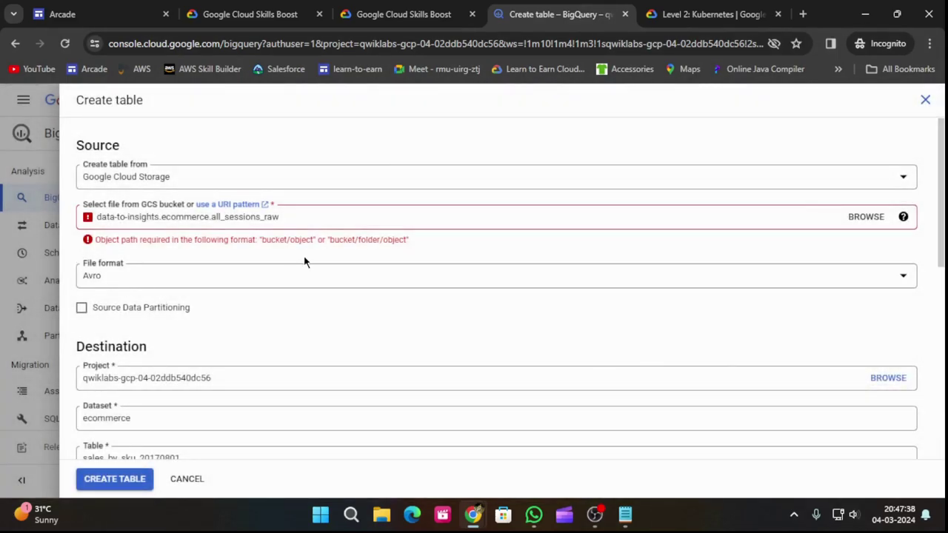
# - Find and copy the lab's possible solution query that creates the ecommerce.sales_by_sku_20170801 table
pyautogui.click(370, 9)
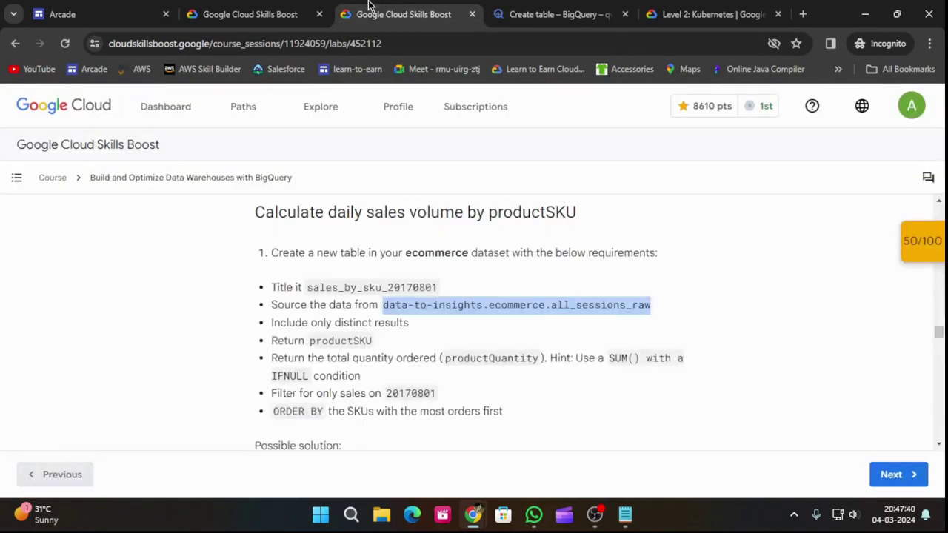
pyautogui.scroll(-2, 592, 269)
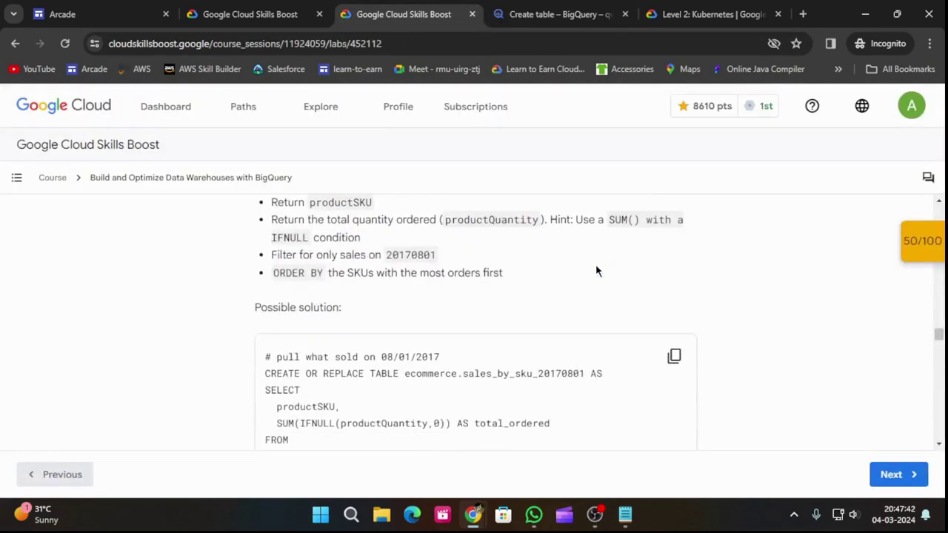
pyautogui.scroll(1, 595, 292)
pyautogui.scroll(-1, 590, 304)
pyautogui.scroll(-1, 585, 315)
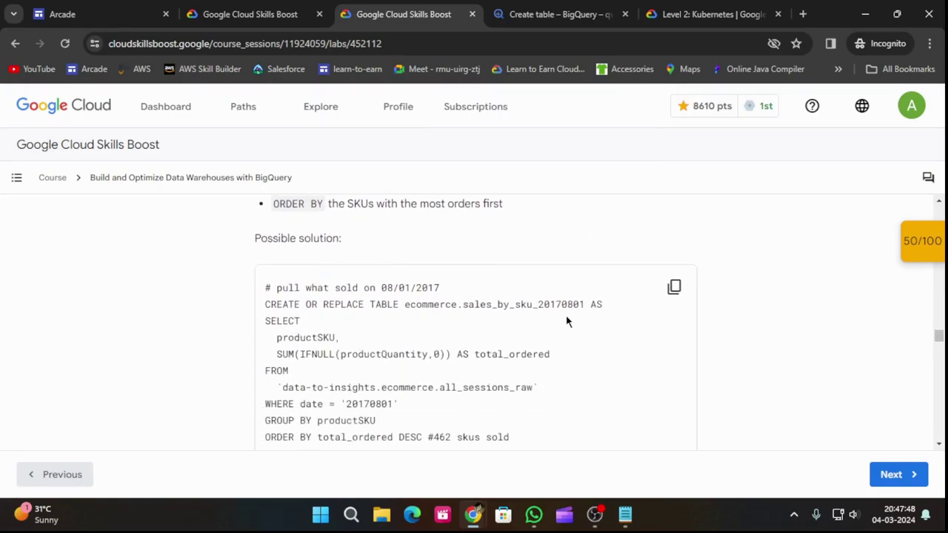
pyautogui.scroll(-2, 507, 359)
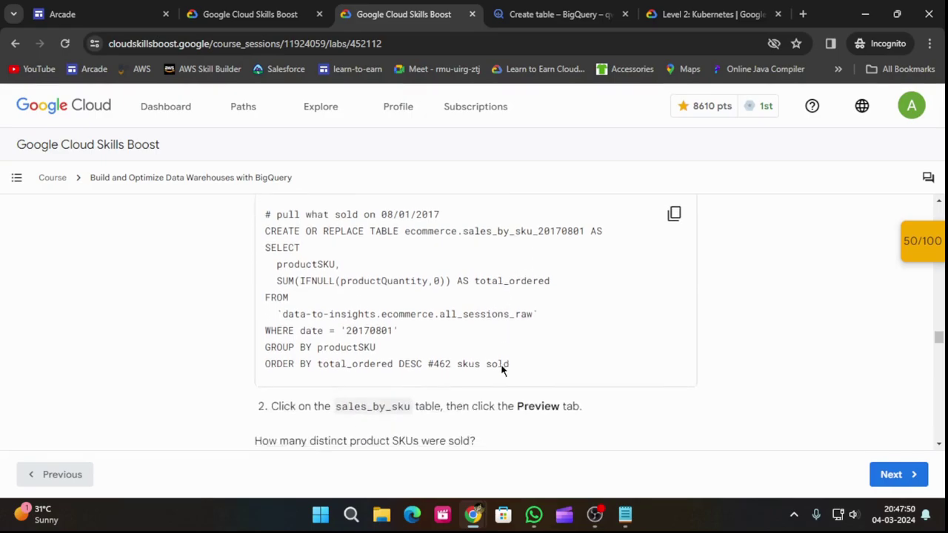
pyautogui.scroll(2, 369, 398)
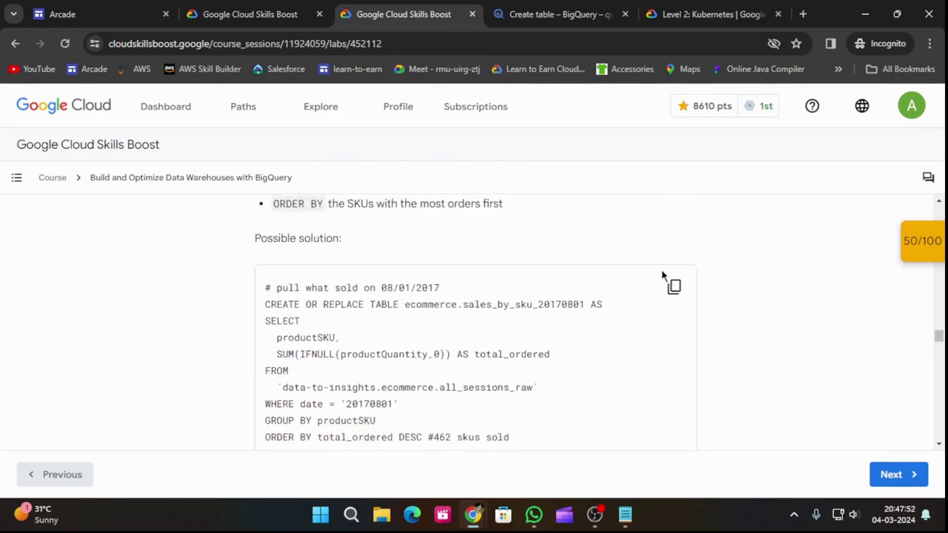
pyautogui.click(674, 287)
# - Discard the unfinished table form and run the copied sales_by_sku_20170801 creation query in a new BigQuery query
pyautogui.click(518, 13)
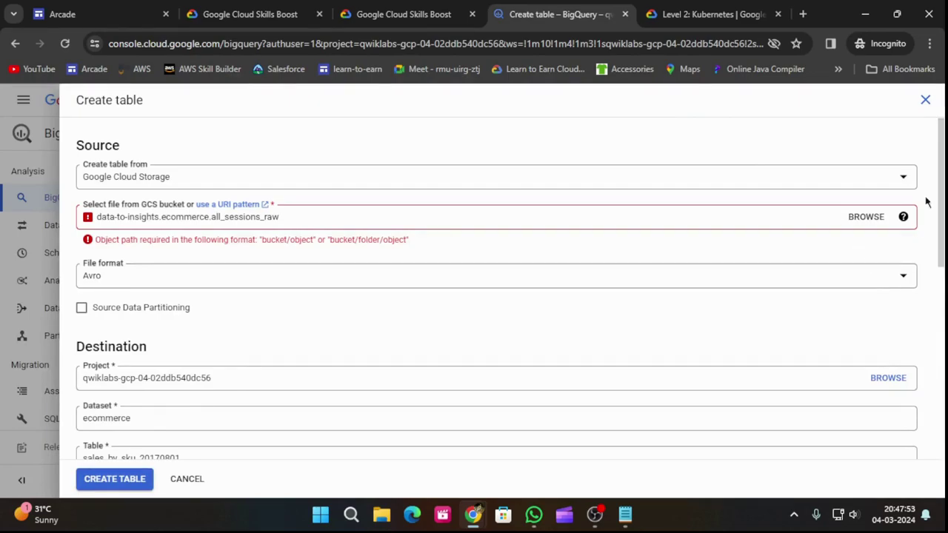
pyautogui.click(926, 99)
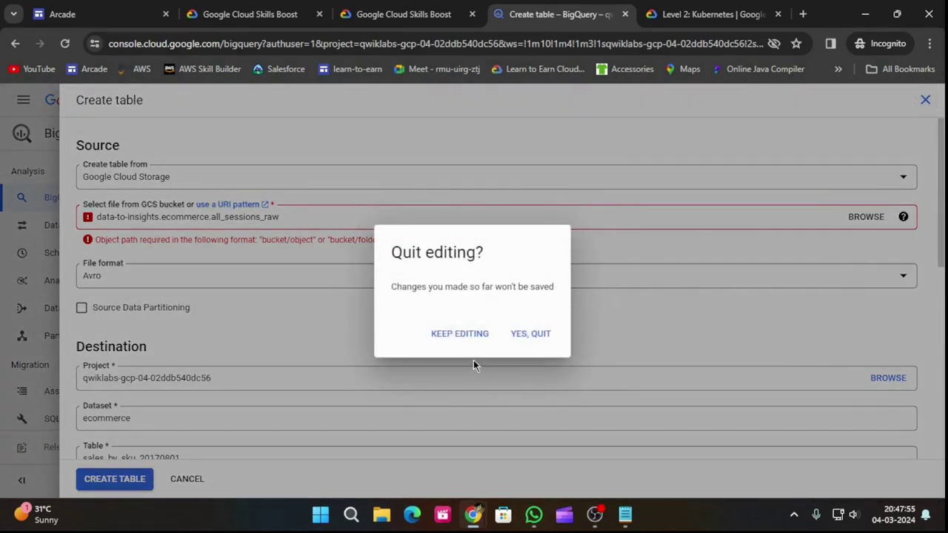
pyautogui.click(529, 334)
pyautogui.click(840, 171)
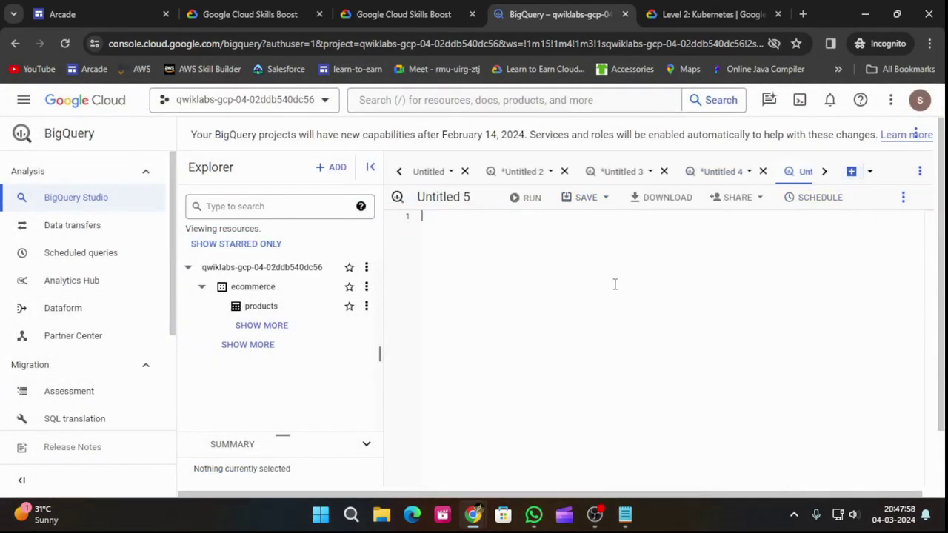
pyautogui.hotkey('ctrl', 'v')
pyautogui.click(526, 198)
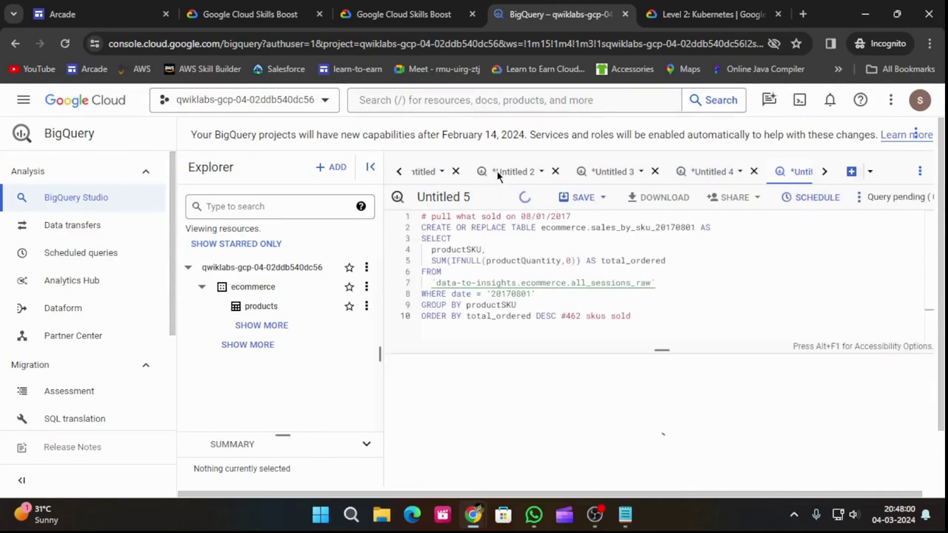
# - Answer True to the lab question on whether GGOEGOAQ012899 is the top selling product SKU
pyautogui.click(404, 14)
pyautogui.scroll(-3, 591, 289)
pyautogui.scroll(-4, 592, 293)
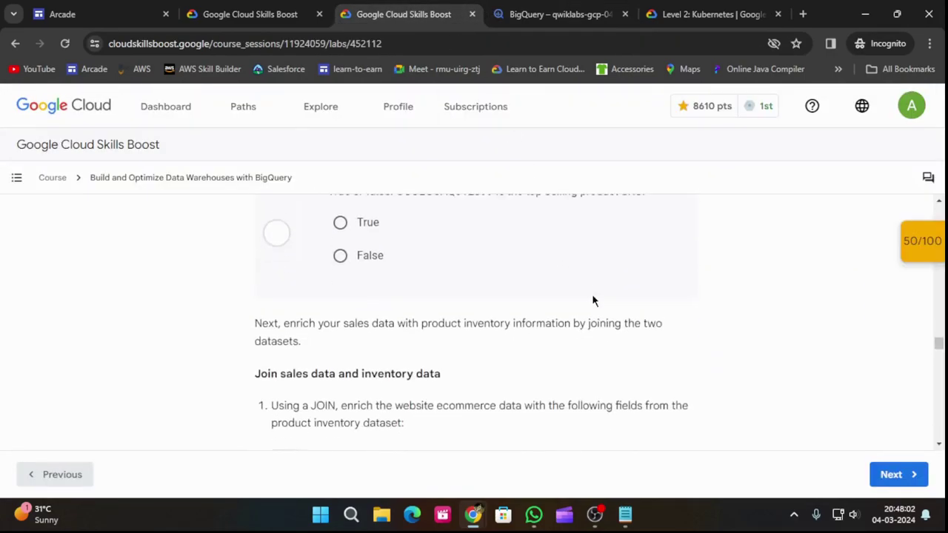
pyautogui.scroll(4, 593, 301)
pyautogui.click(337, 286)
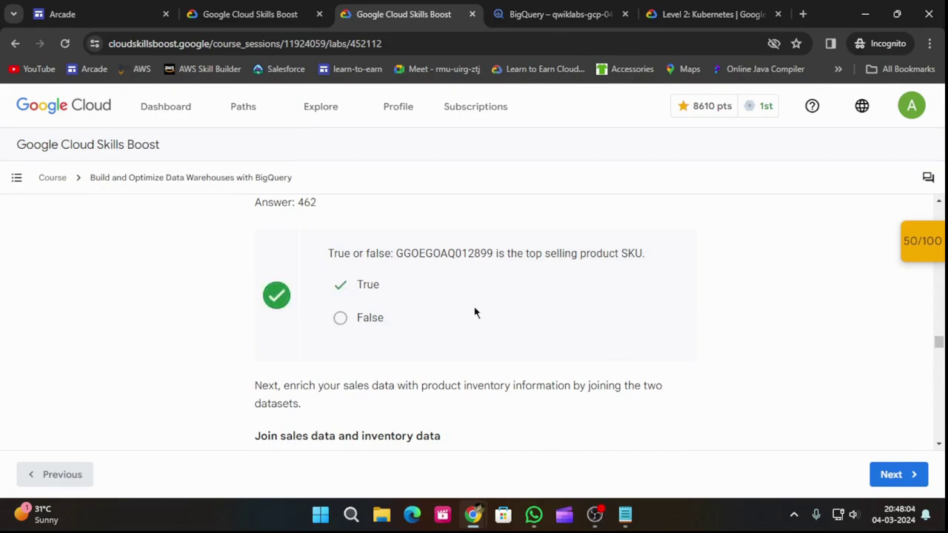
# - Copy the lab query joining sales_by_sku_20170801 with the product inventory and run it in a new BigQuery query
pyautogui.scroll(-5, 508, 328)
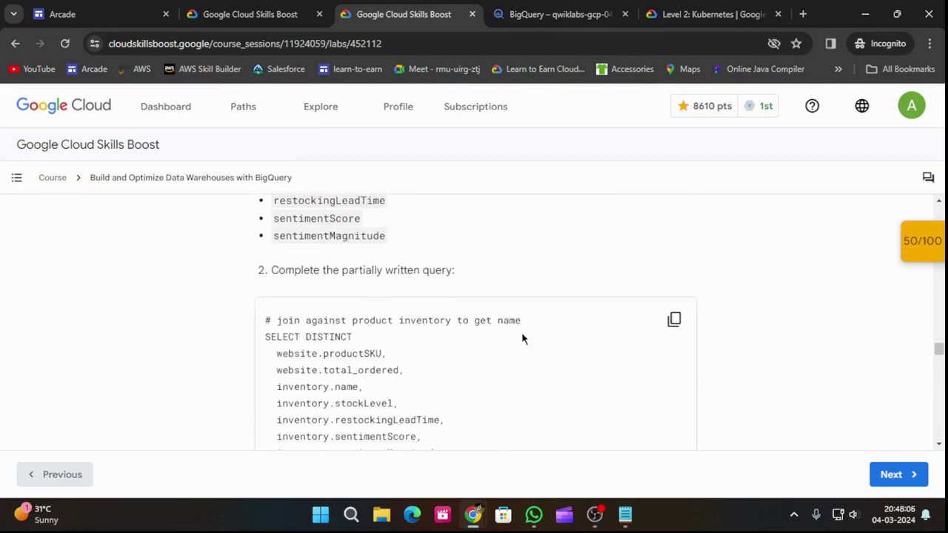
pyautogui.scroll(-1, 521, 332)
pyautogui.scroll(-4, 687, 300)
pyautogui.scroll(2, 687, 300)
pyautogui.scroll(-1, 687, 299)
pyautogui.scroll(3, 687, 299)
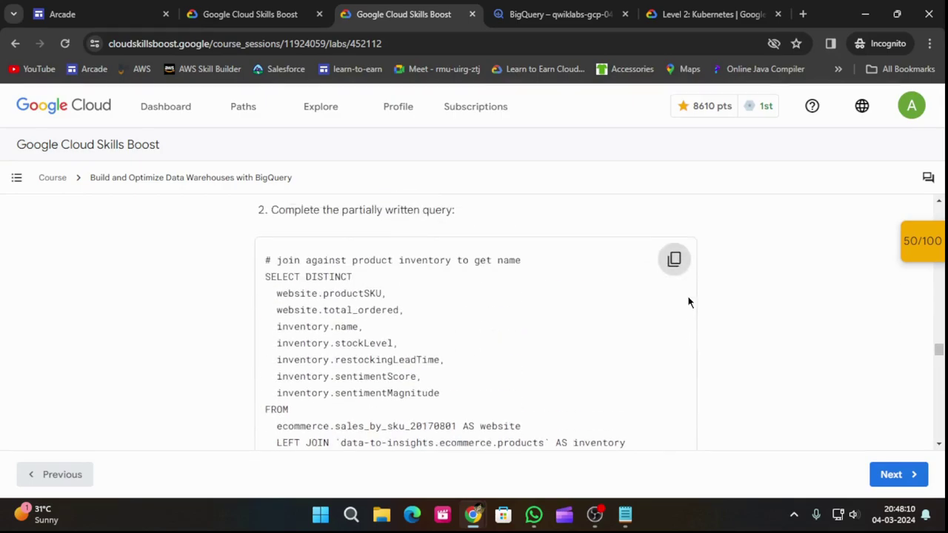
pyautogui.click(545, 14)
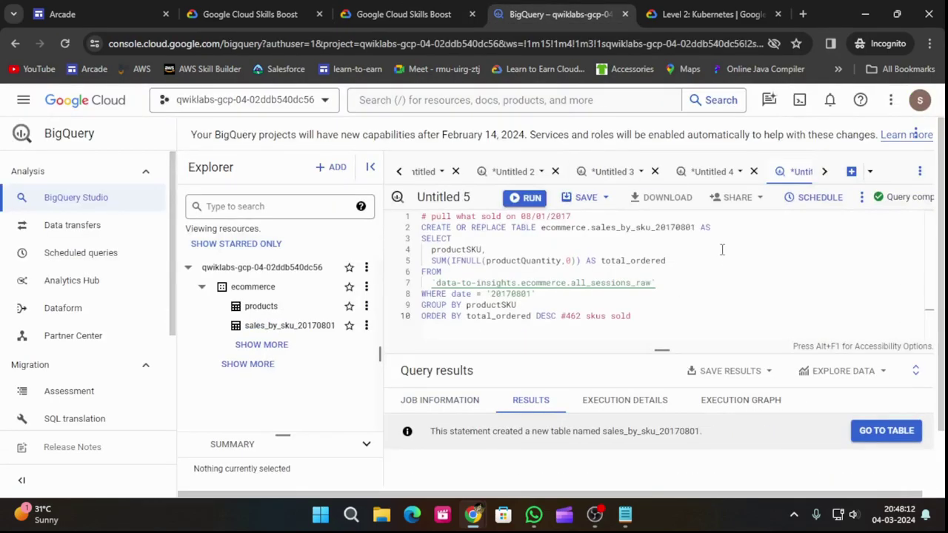
pyautogui.click(852, 171)
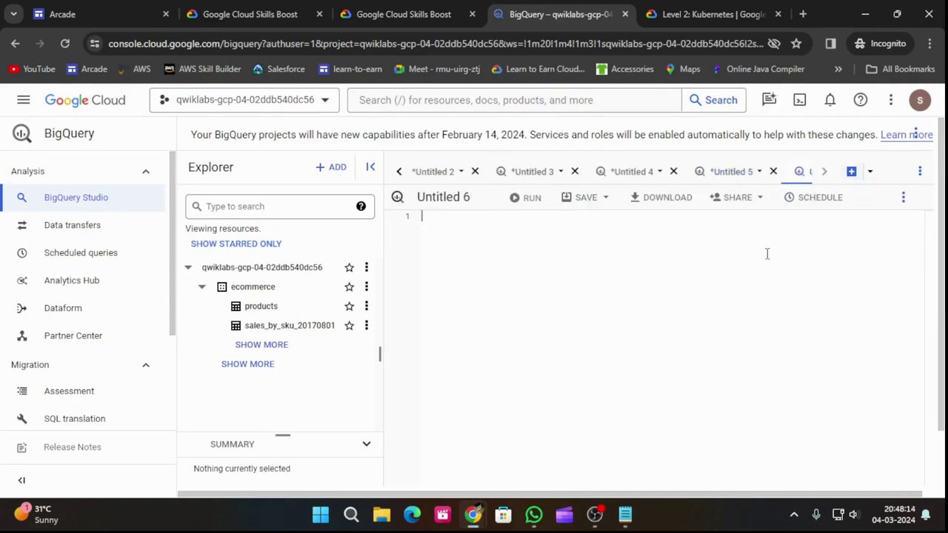
pyautogui.hotkey('ctrl', 'v')
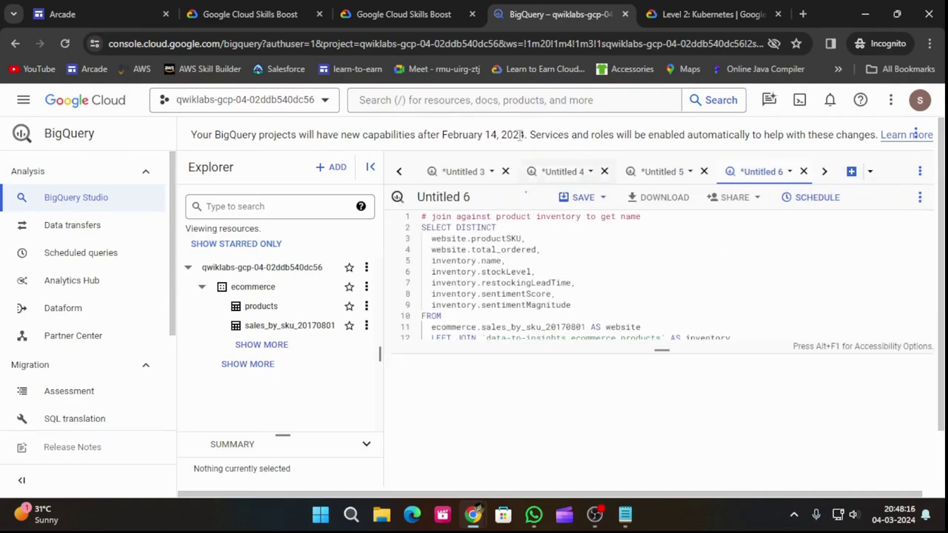
# - Copy the lab's possible solution joining sales_by_sku_20170801 with inventory on productSKU = SKU and run it in a new BigQuery query
pyautogui.click(415, 14)
pyautogui.scroll(-5, 537, 345)
pyautogui.click(675, 290)
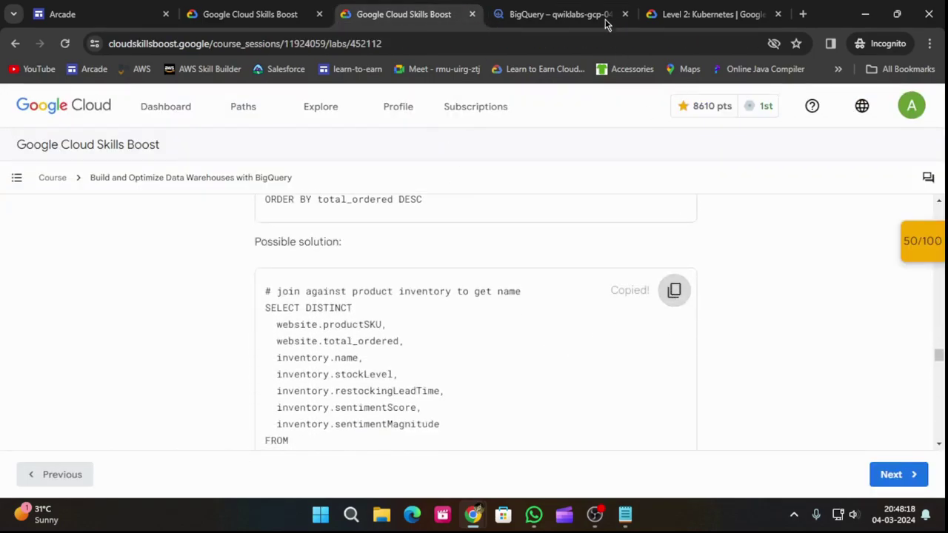
pyautogui.click(556, 14)
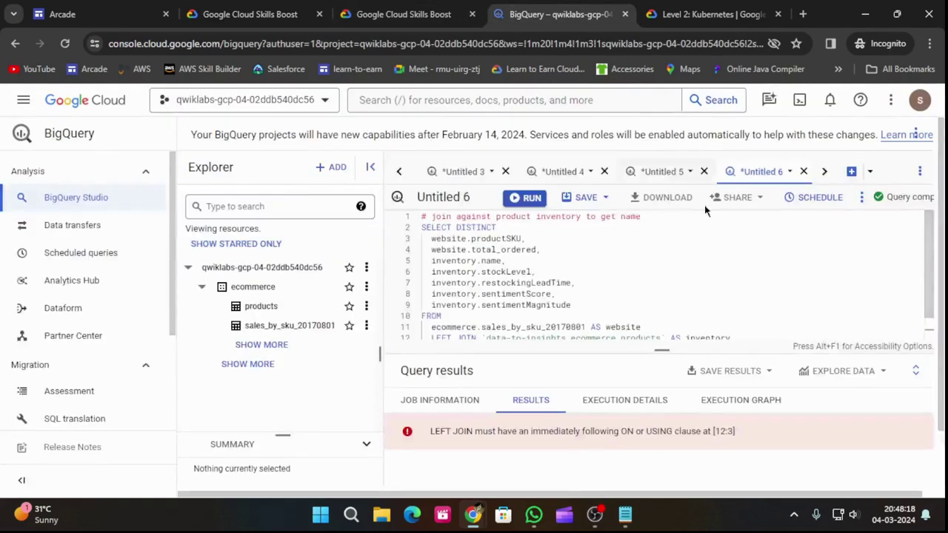
pyautogui.click(852, 171)
pyautogui.hotkey('ctrl', 'v')
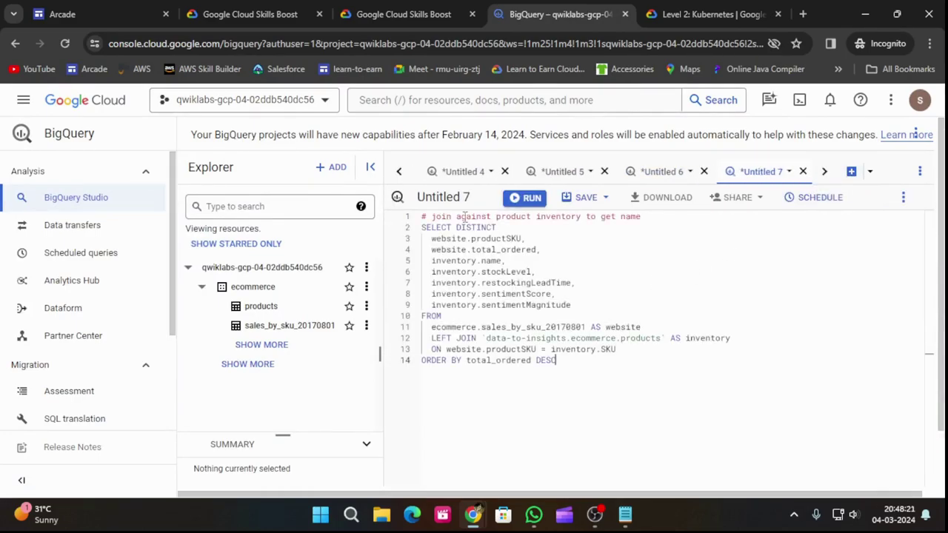
pyautogui.click(533, 199)
# - Copy the lab's "calculate ratio and filter" solution and run it in a new BigQuery query
pyautogui.click(404, 14)
pyautogui.scroll(-6, 519, 326)
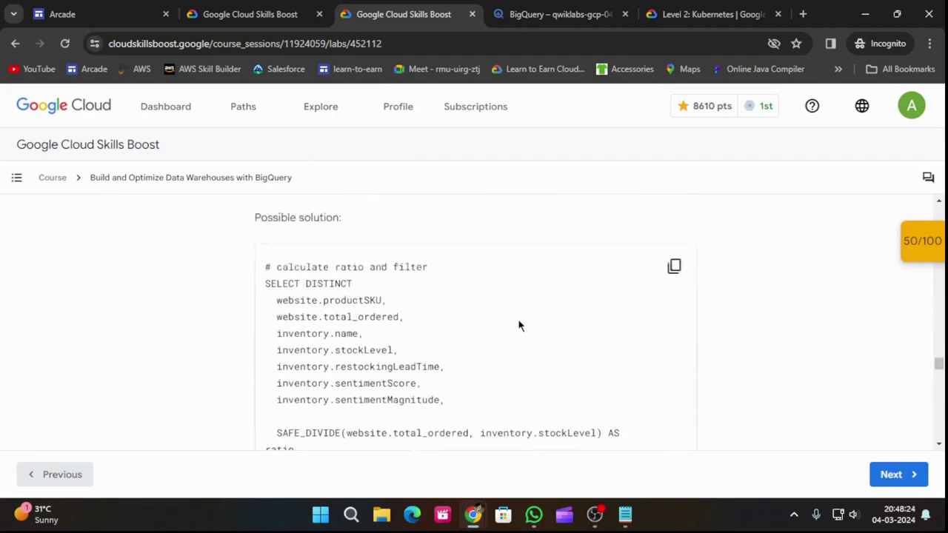
pyautogui.scroll(2, 760, 426)
pyautogui.click(674, 396)
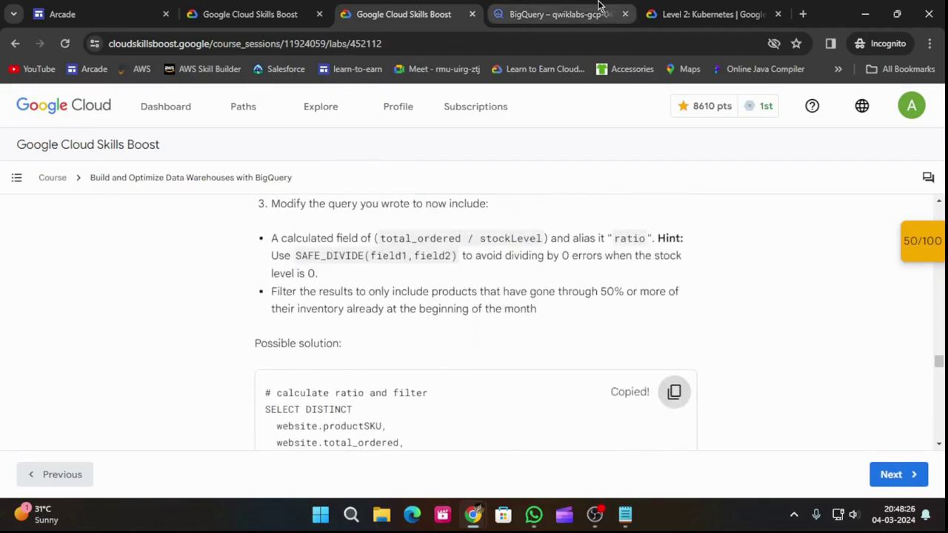
pyautogui.click(597, 14)
pyautogui.click(851, 171)
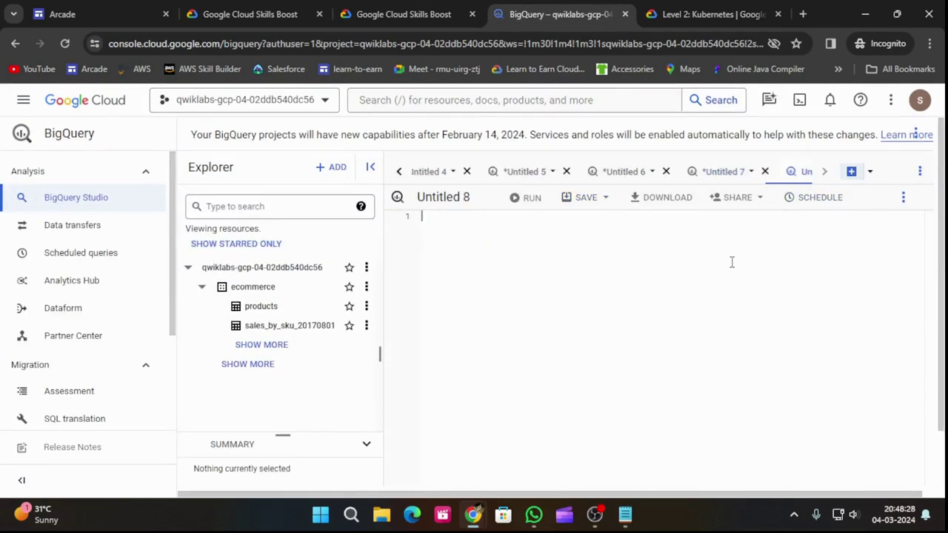
pyautogui.hotkey('ctrl', 'v')
# - Return to the lab page and check progress on the "Join datasets to find insights" objective
pyautogui.click(404, 14)
pyautogui.scroll(-6, 518, 348)
pyautogui.scroll(-5, 518, 354)
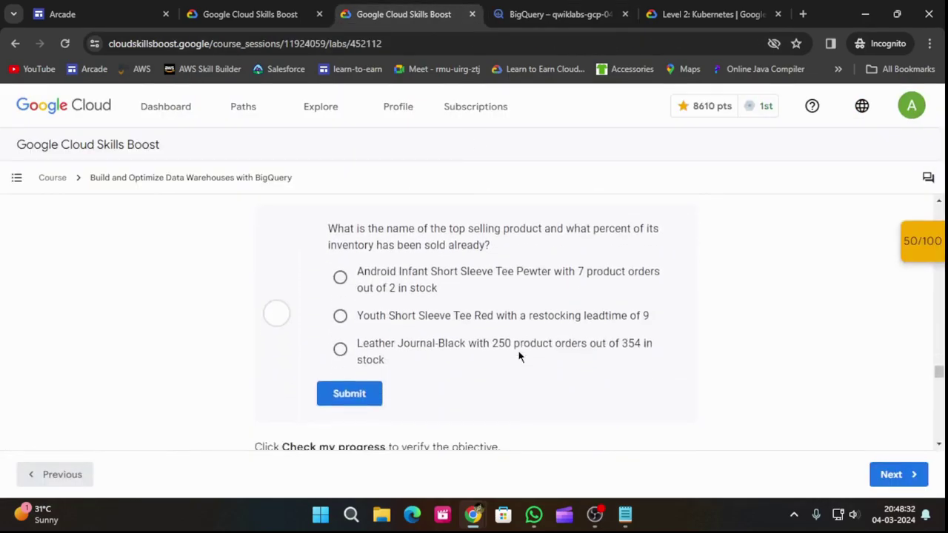
pyautogui.click(435, 321)
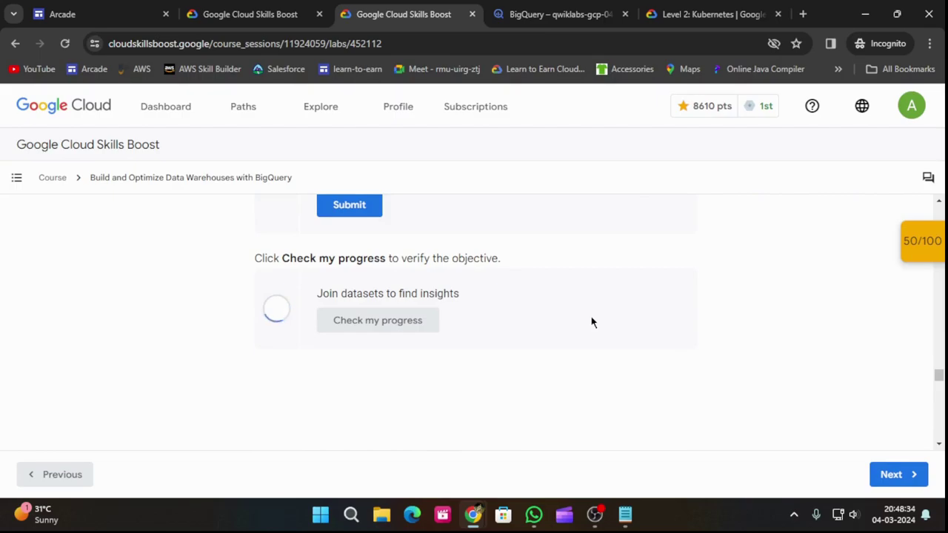
# - Recheck the "Join datasets to find insights" objective from the lab's score overview
pyautogui.moveTo(902, 241)
pyautogui.scroll(-2, 907, 303)
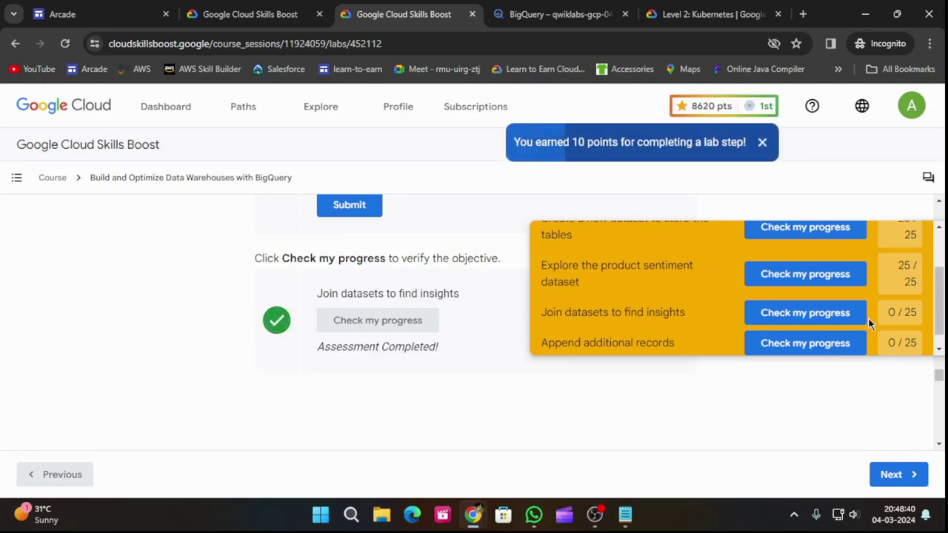
pyautogui.scroll(2, 872, 314)
pyautogui.click(902, 244)
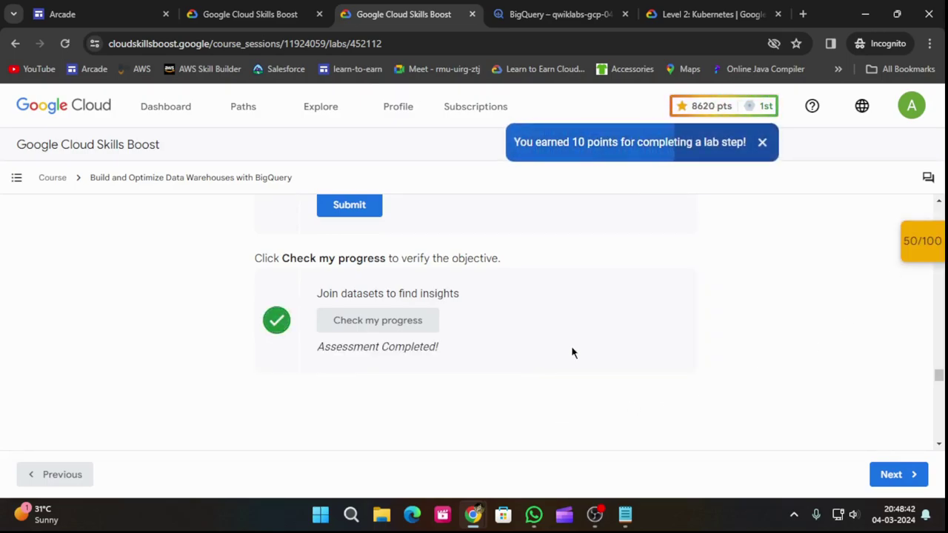
pyautogui.moveTo(903, 252)
pyautogui.click(844, 297)
pyautogui.click(907, 249)
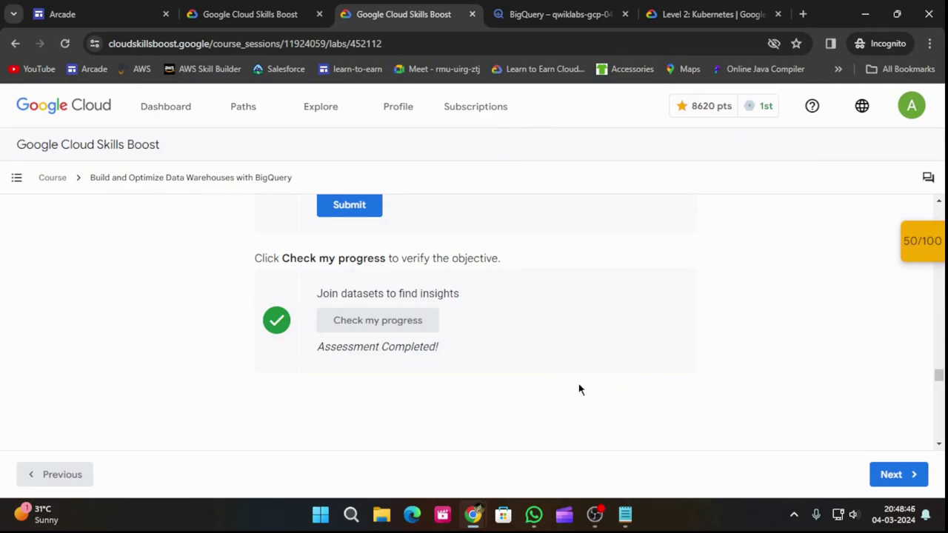
pyautogui.moveTo(910, 254)
pyautogui.scroll(-2, 838, 305)
pyautogui.scroll(2, 834, 285)
pyautogui.click(908, 249)
# - Copy the lab's query creating the ecommerce.sales_by_sku_20170802 table and run it in a new BigQuery query
pyautogui.scroll(-6, 540, 364)
pyautogui.scroll(-2, 544, 362)
pyautogui.scroll(1, 544, 362)
pyautogui.click(674, 342)
pyautogui.click(561, 14)
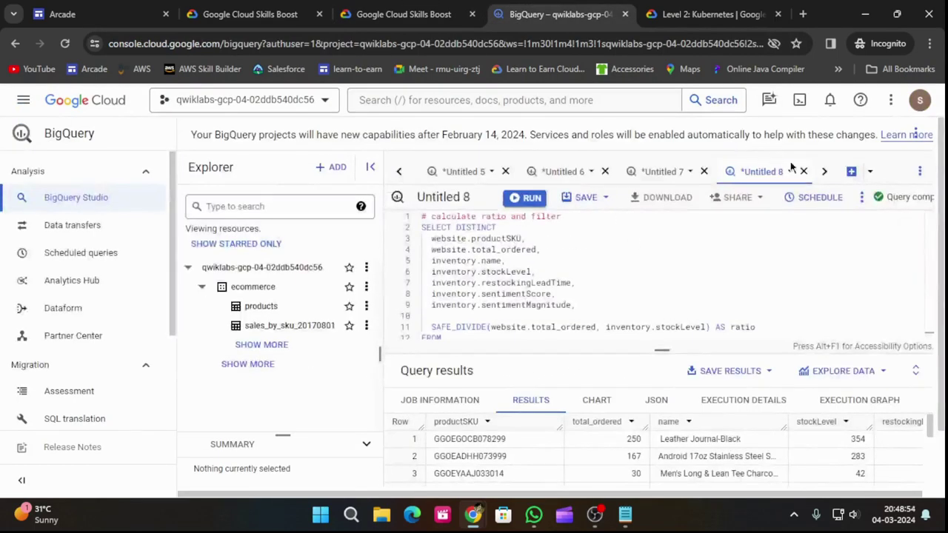
pyautogui.click(852, 171)
pyautogui.hotkey('ctrl', 'v')
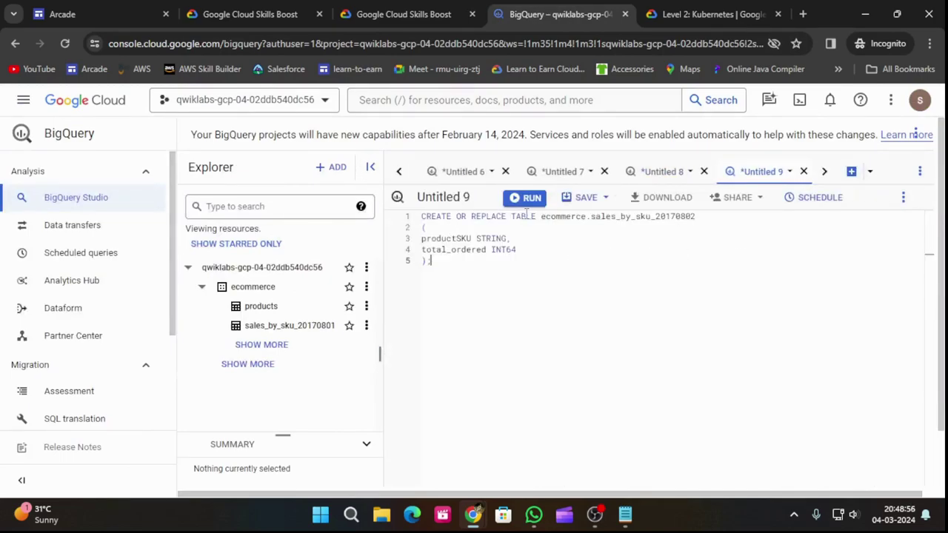
pyautogui.click(528, 200)
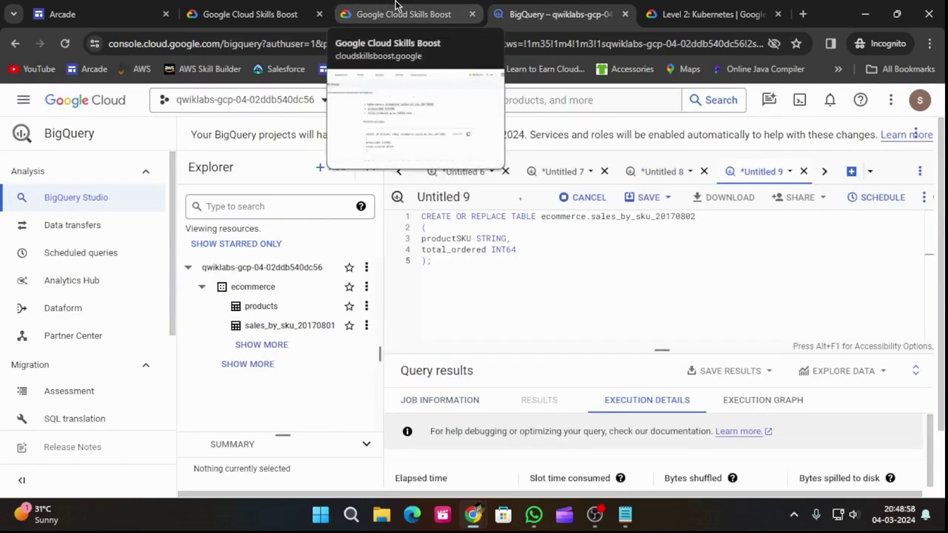
# - Copy the lab's INSERT statement adding GGOEGHPA002910 with 101 orders to sales_by_sku_20170802 and run it in a new BigQuery query
pyautogui.click(404, 14)
pyautogui.scroll(-5, 549, 336)
pyautogui.scroll(1, 549, 333)
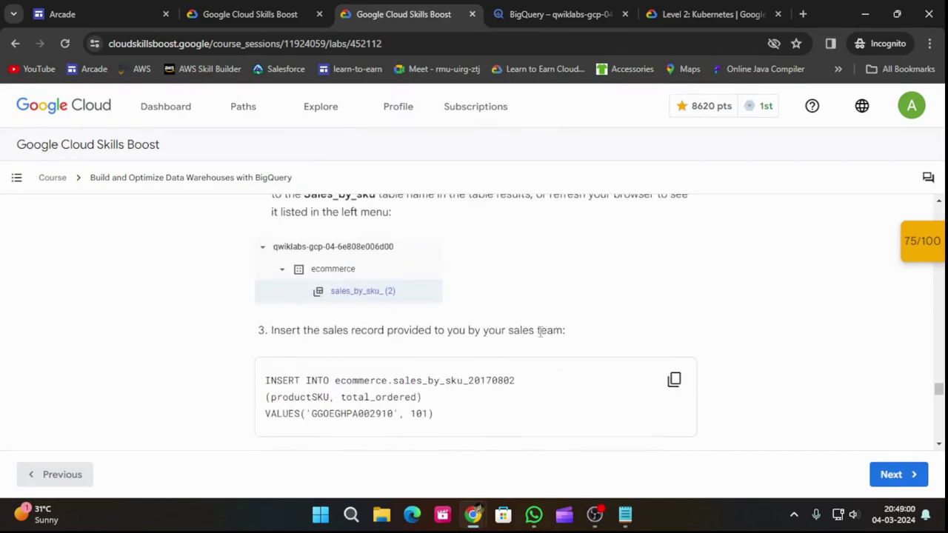
pyautogui.click(674, 381)
pyautogui.scroll(-2, 673, 383)
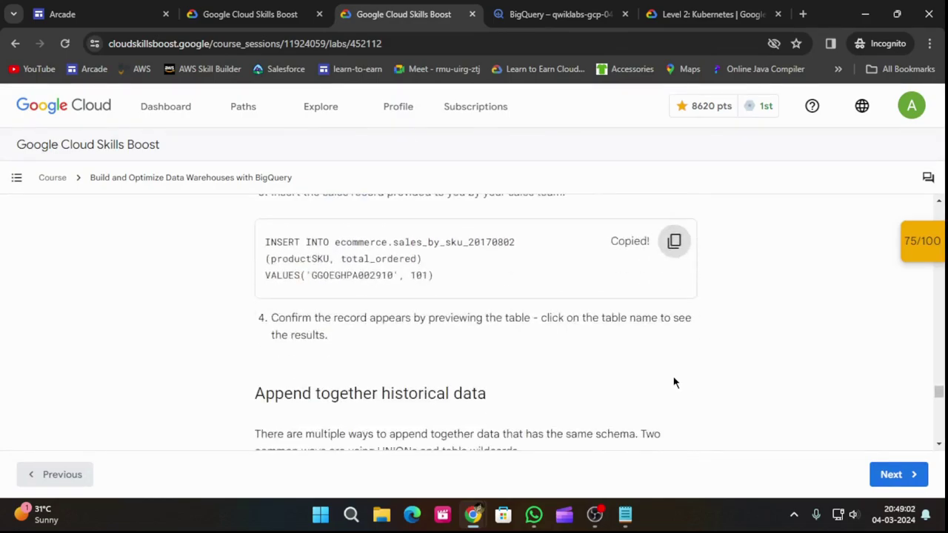
pyautogui.click(557, 15)
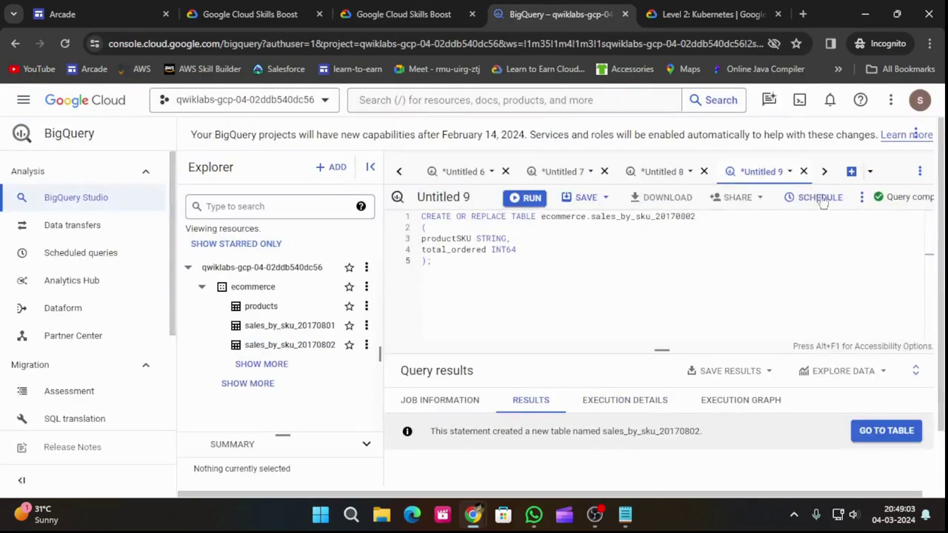
pyautogui.click(852, 171)
pyautogui.hotkey('ctrl', 'v')
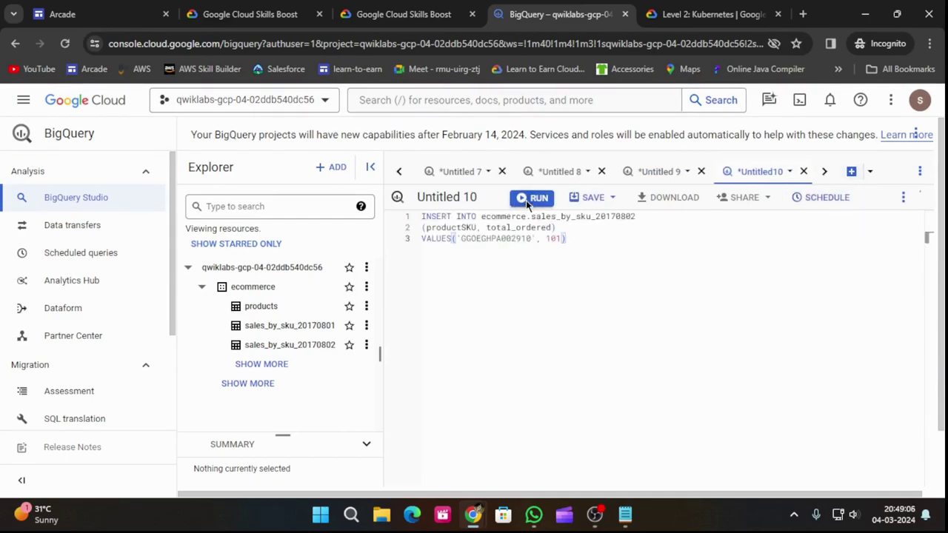
pyautogui.click(528, 200)
# - Copy the lab's UNION ALL query over sales_by_sku_20170801 and sales_by_sku_20170802 and run it in a new BigQuery query
pyautogui.click(445, 16)
pyautogui.scroll(-2, 663, 335)
pyautogui.scroll(-3, 664, 336)
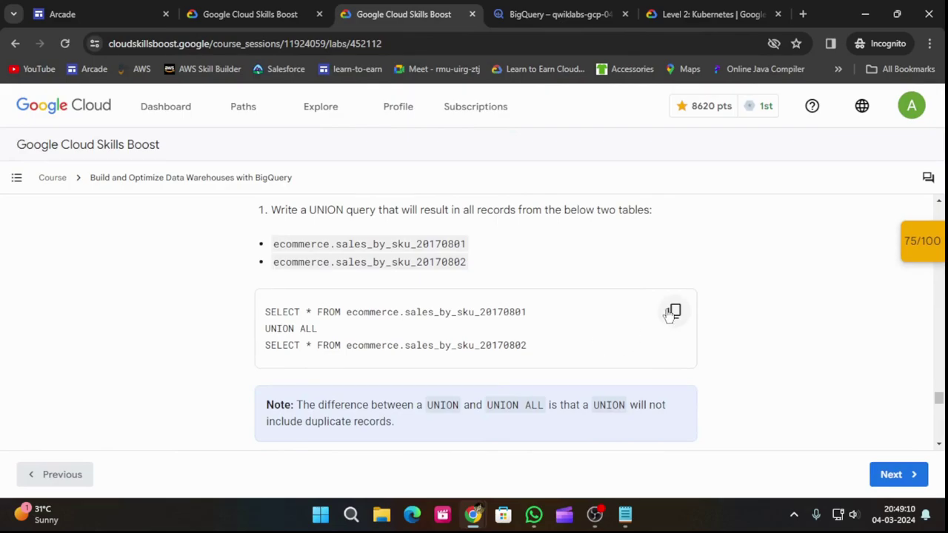
pyautogui.click(672, 313)
pyautogui.scroll(-4, 669, 320)
pyautogui.scroll(1, 669, 320)
pyautogui.scroll(3, 671, 320)
pyautogui.click(529, 13)
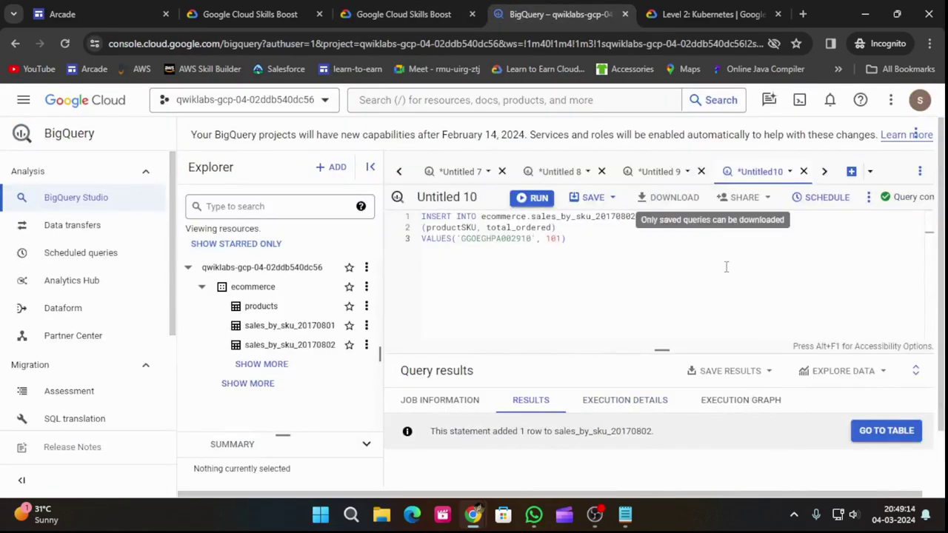
pyautogui.click(851, 172)
pyautogui.hotkey('ctrl', 'v')
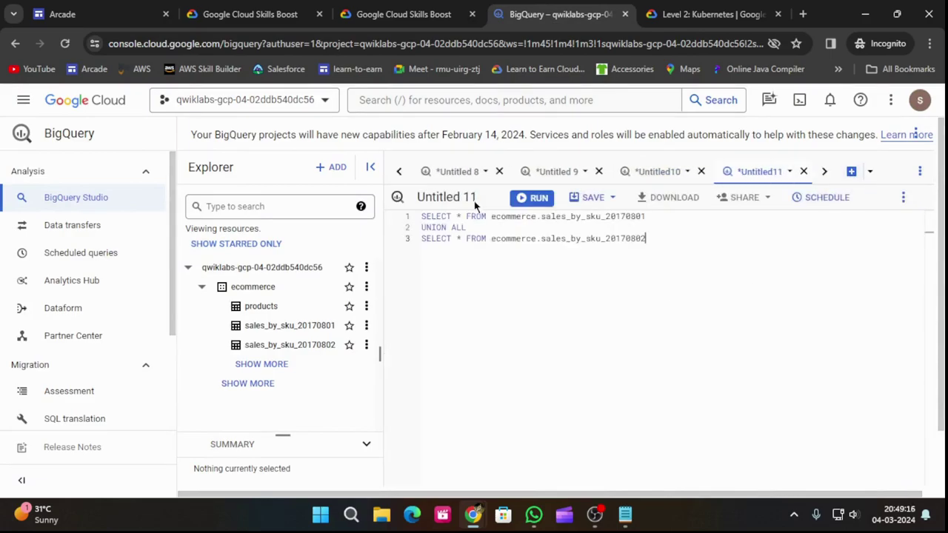
pyautogui.click(523, 201)
# - Copy the lab's wildcard query selecting everything from ecommerce.sales_by_sku_2017* and run it in a new BigQuery query
pyautogui.click(426, 14)
pyautogui.scroll(-5, 614, 354)
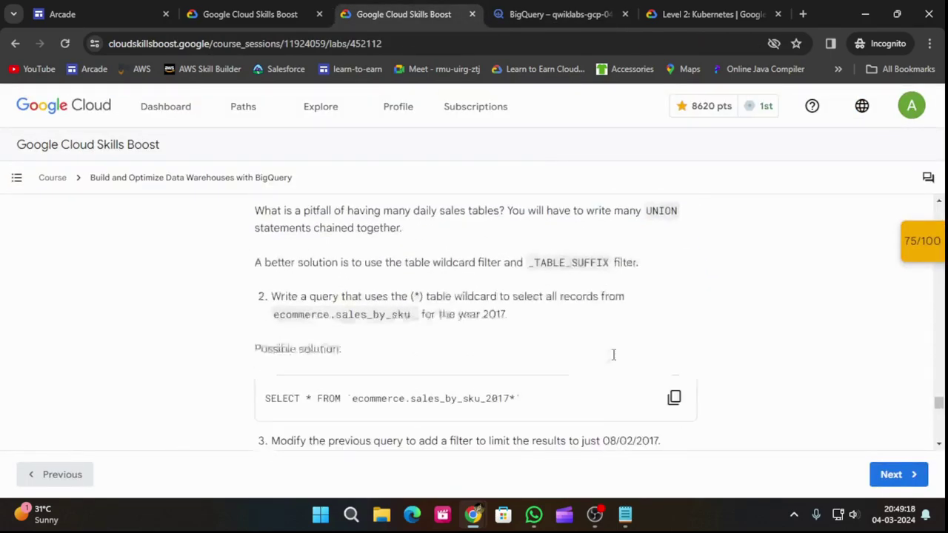
pyautogui.scroll(-3, 684, 377)
pyautogui.scroll(1, 684, 377)
pyautogui.scroll(-2, 684, 377)
pyautogui.scroll(2, 684, 377)
pyautogui.scroll(2, 684, 377)
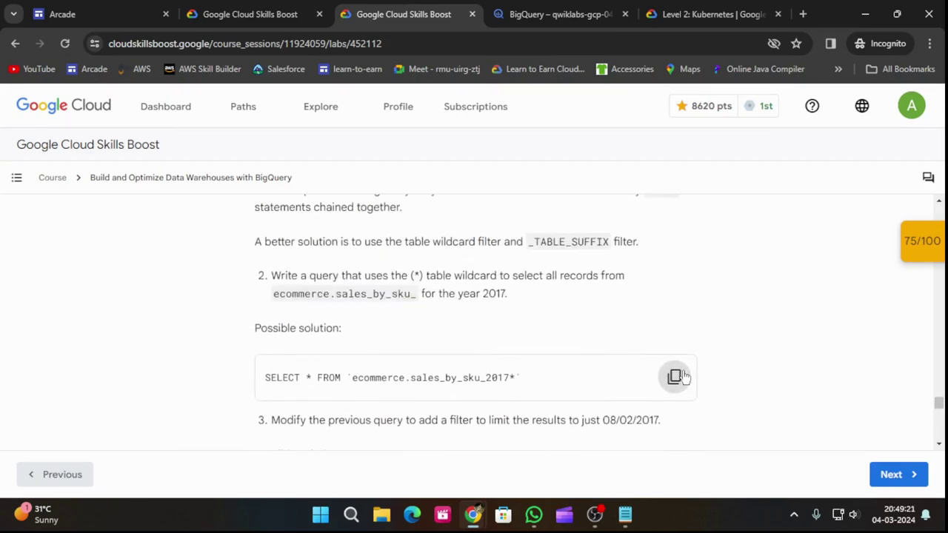
pyautogui.click(598, 13)
pyautogui.hotkey('ctrl', 'alt', 't')
pyautogui.hotkey('ctrl', 'v')
pyautogui.click(521, 200)
# - Copy the lab's wildcard query filtered by _TABLE_SUFFIX = '0802' and run it in a new BigQuery query
pyautogui.click(403, 14)
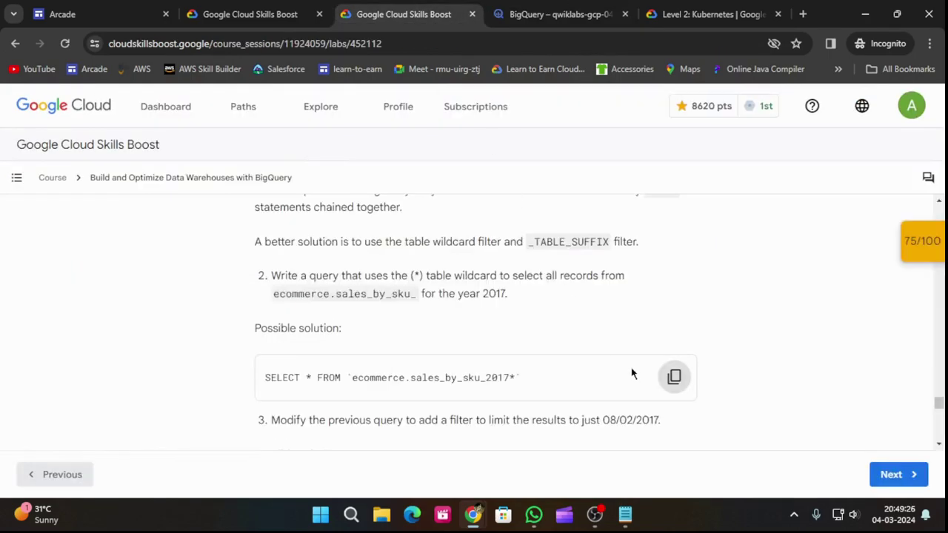
pyautogui.scroll(-4, 637, 385)
pyautogui.click(671, 298)
pyautogui.click(561, 13)
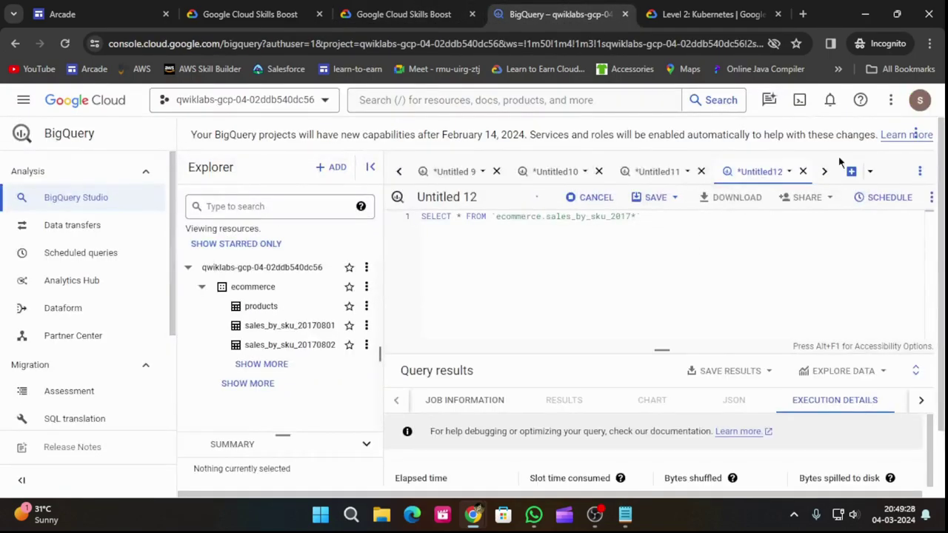
pyautogui.click(852, 173)
pyautogui.hotkey('ctrl', 'v')
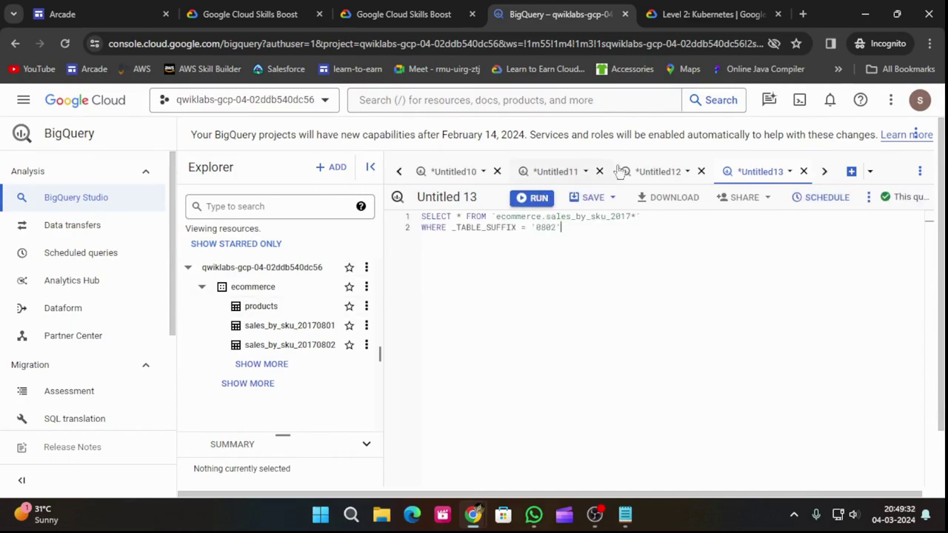
pyautogui.click(659, 176)
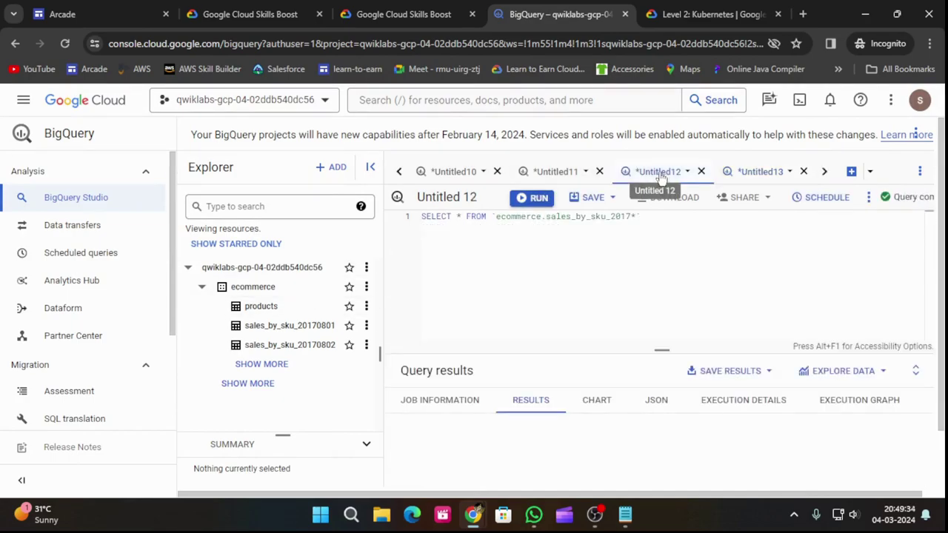
pyautogui.click(746, 175)
pyautogui.click(531, 198)
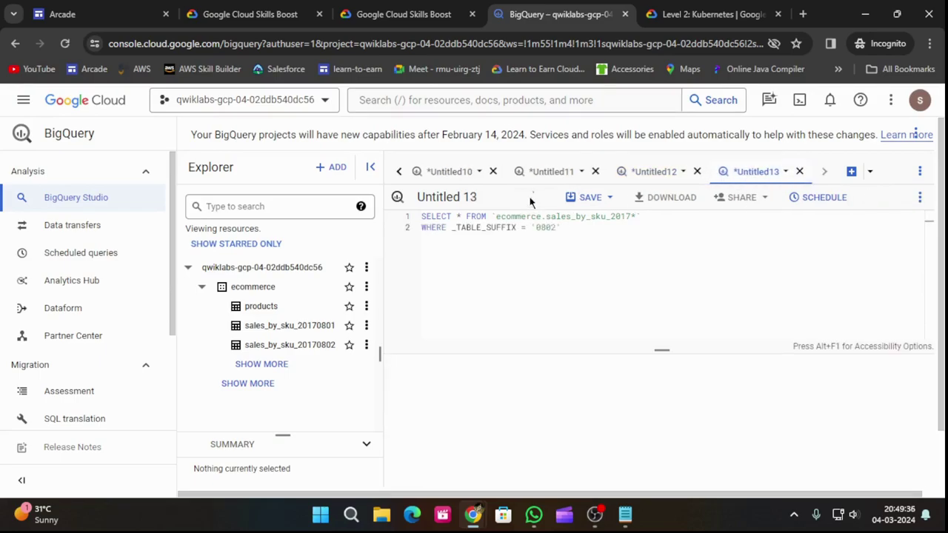
# - Answer False to the lab question on whether a UNION ALL join does not include duplicate records
pyautogui.click(419, 6)
pyautogui.scroll(-3, 417, 239)
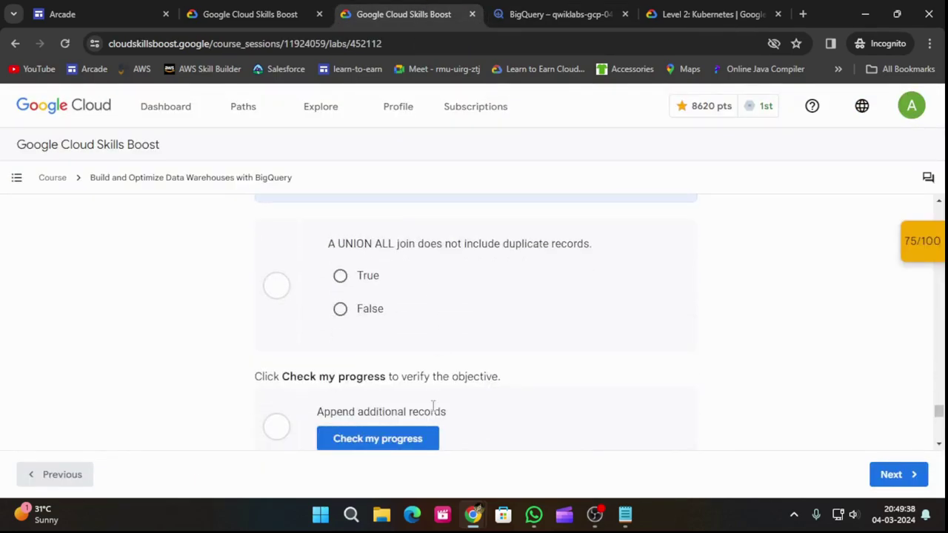
pyautogui.click(340, 277)
pyautogui.click(357, 309)
# - Check progress on the "Append additional records" objective and recheck it from the lab's score overview
pyautogui.scroll(-2, 567, 355)
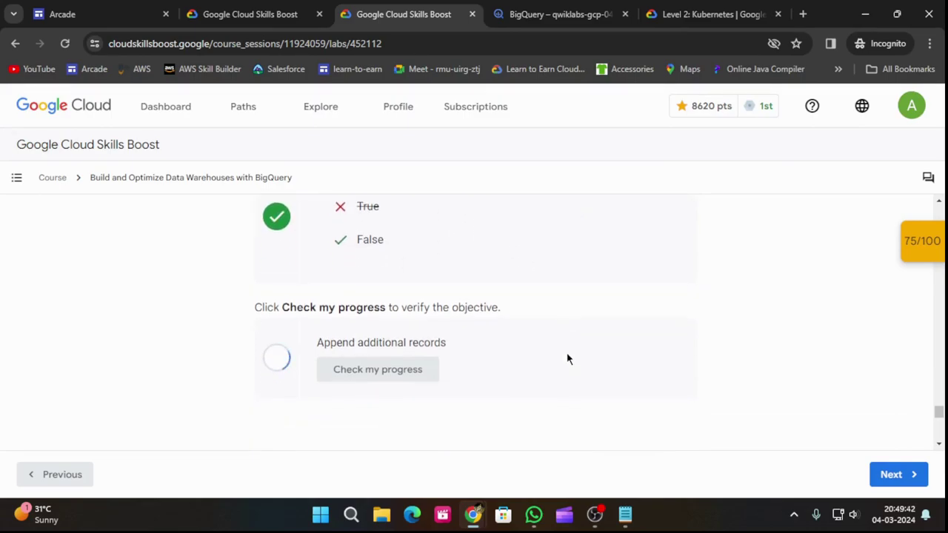
pyautogui.scroll(1, 569, 356)
pyautogui.scroll(-2, 570, 358)
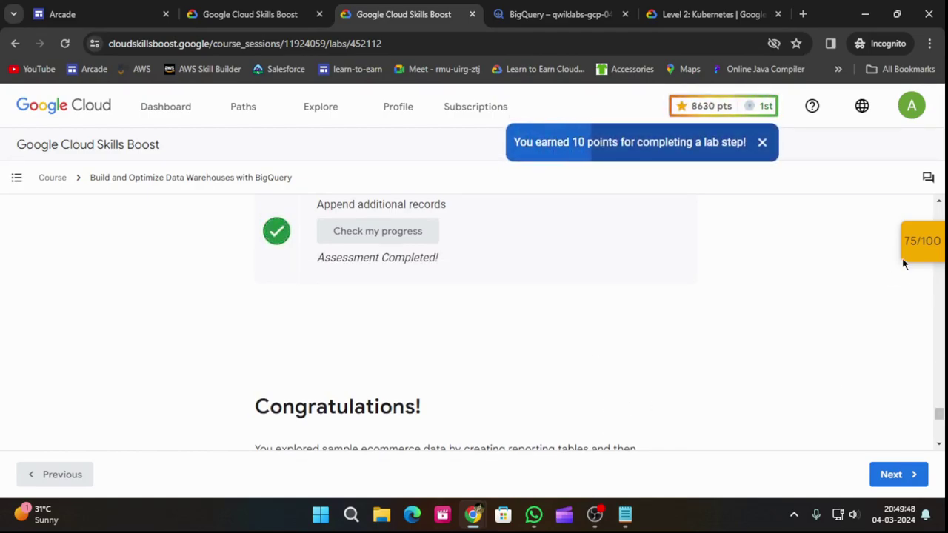
pyautogui.moveTo(918, 244)
pyautogui.scroll(-2, 892, 319)
pyautogui.click(837, 328)
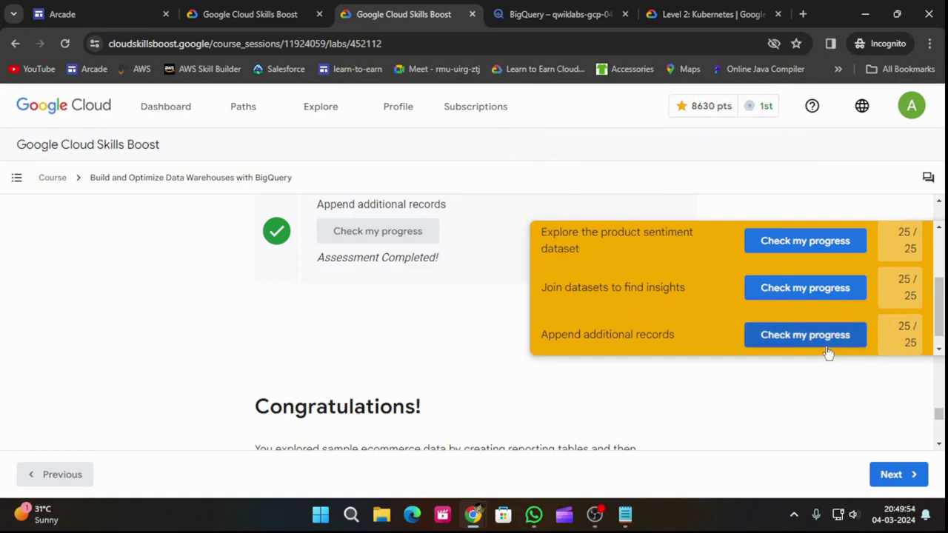
pyautogui.moveTo(938, 332); pyautogui.dragTo(946, 287)
pyautogui.click(906, 247)
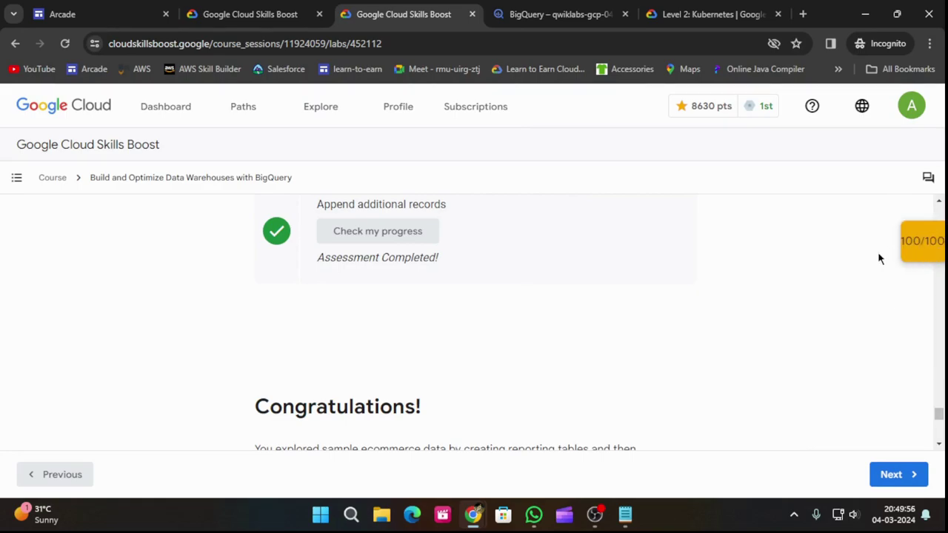
# - Return to the start of the lab page, end the lab and confirm ending it
pyautogui.click(944, 342)
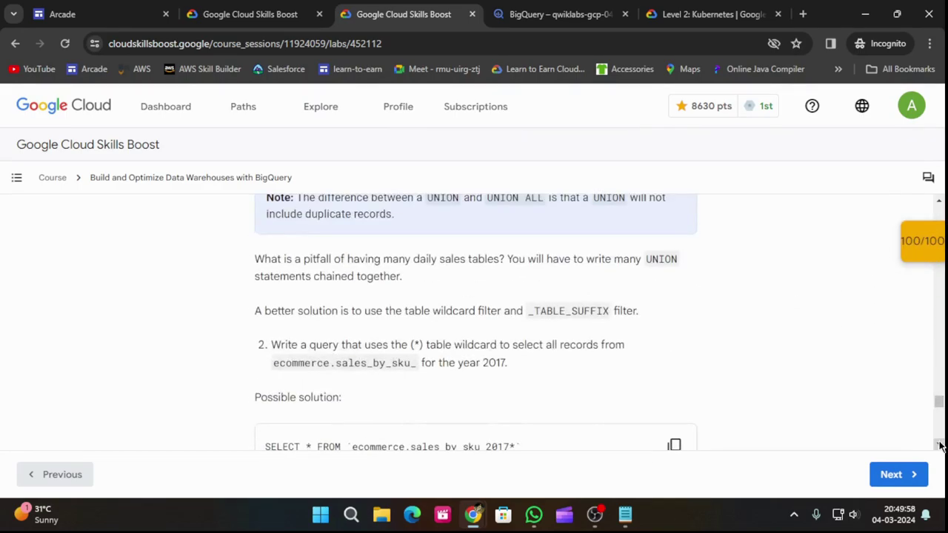
pyautogui.scroll(10, 938, 392)
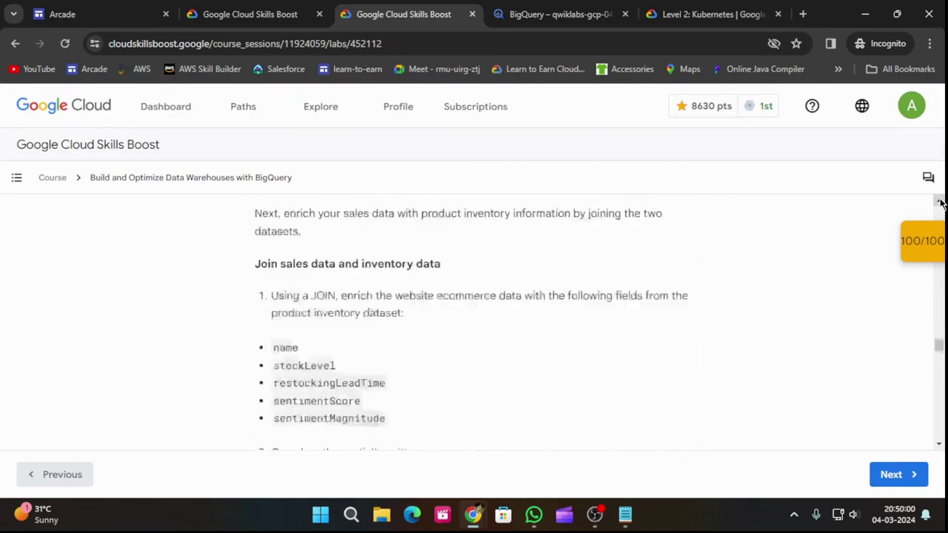
pyautogui.scroll(10, 941, 296)
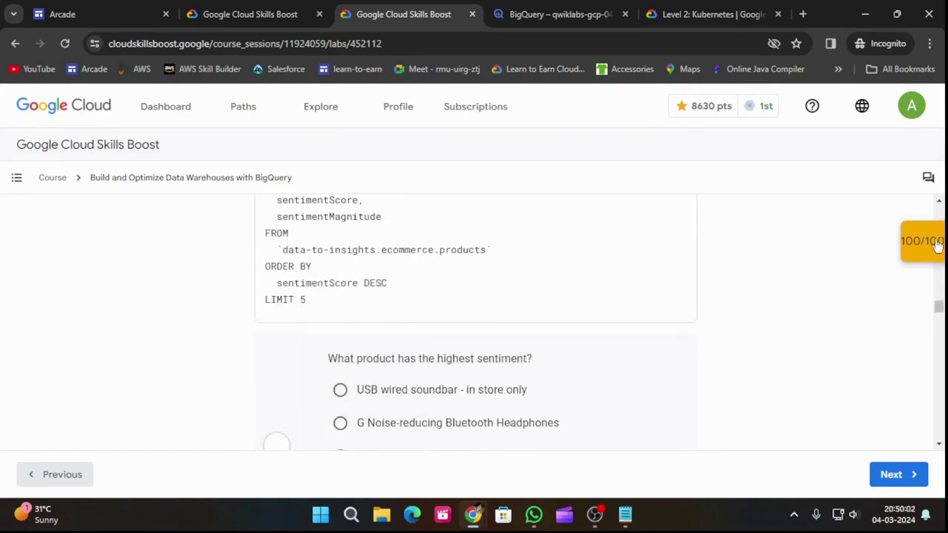
pyautogui.moveTo(941, 315); pyautogui.dragTo(941, 213)
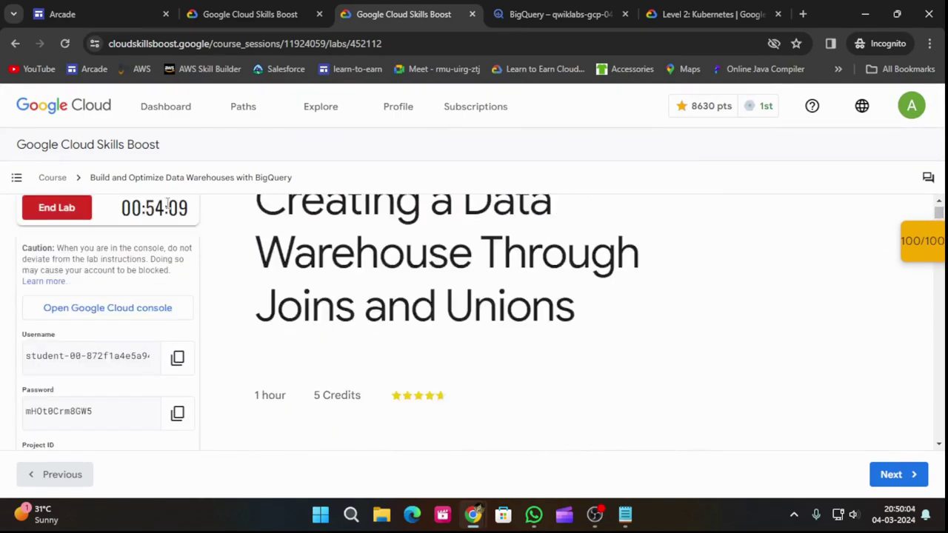
pyautogui.click(64, 211)
pyautogui.click(610, 342)
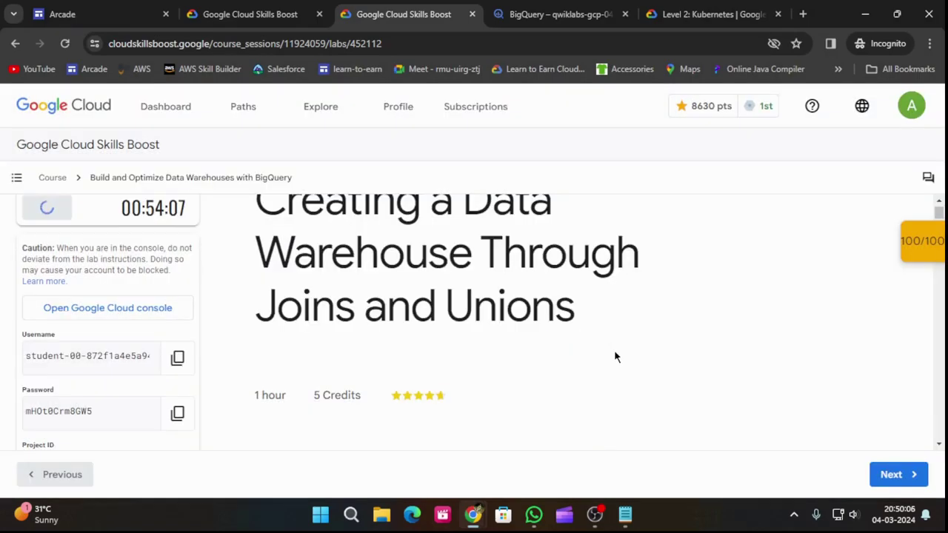